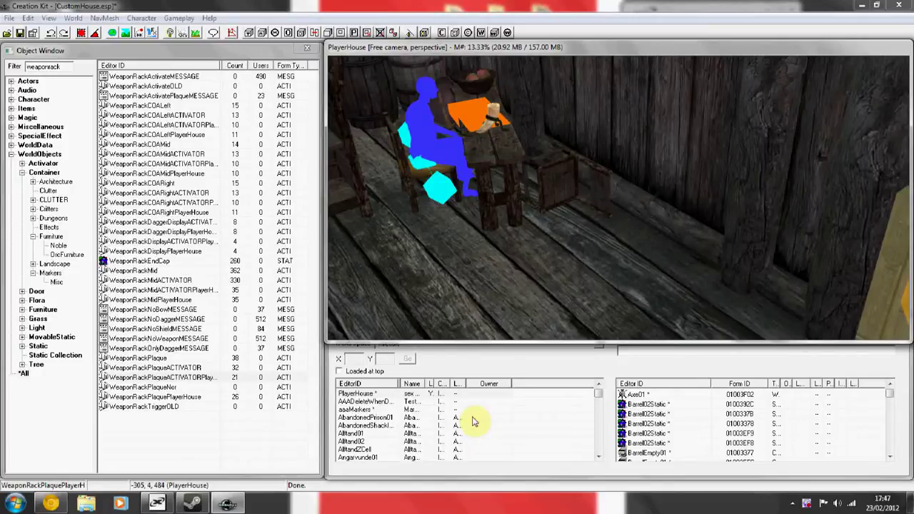
Filter the Object Window for weaponrack and place WeaponRackPlaquePlayerHouse on the floor near the table
mouse_move(462, 232)
middle_down()
mouse_move(493, 219)
mouse_move(546, 230)
mouse_move(581, 206)
middle_up()
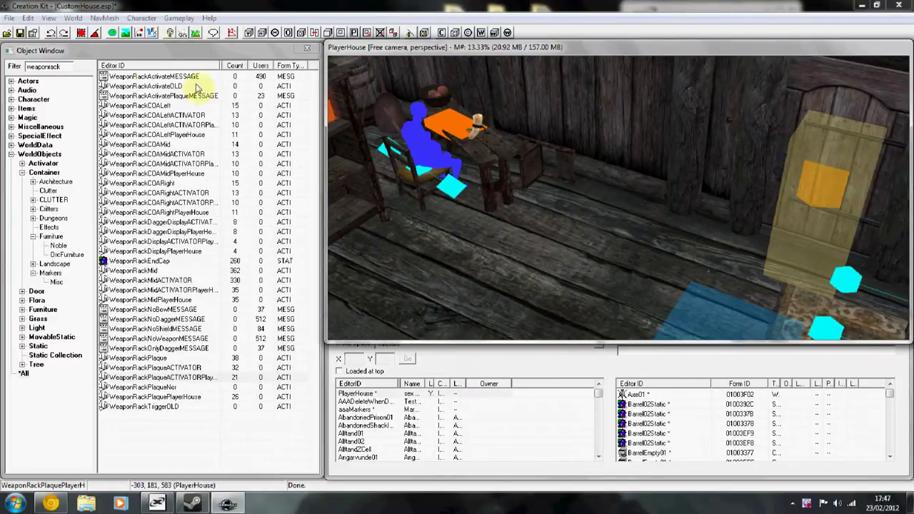
double_click(71, 67)
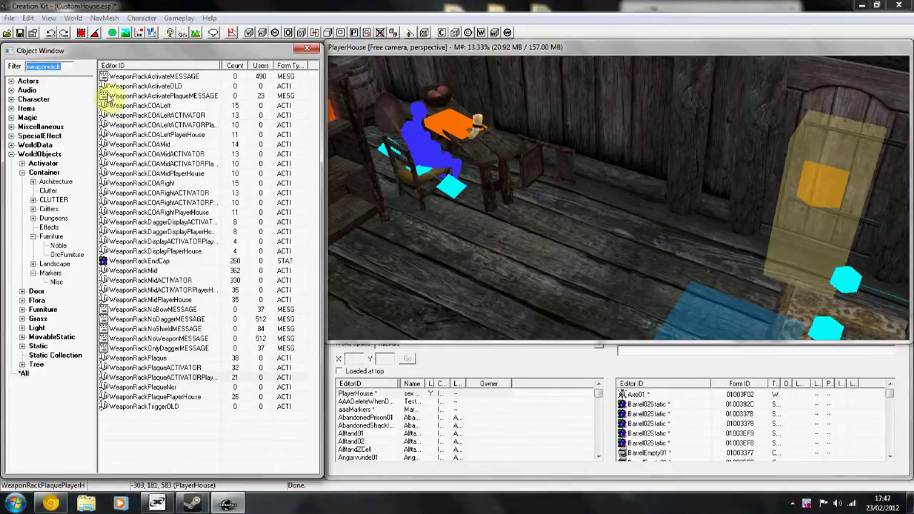
click(175, 387)
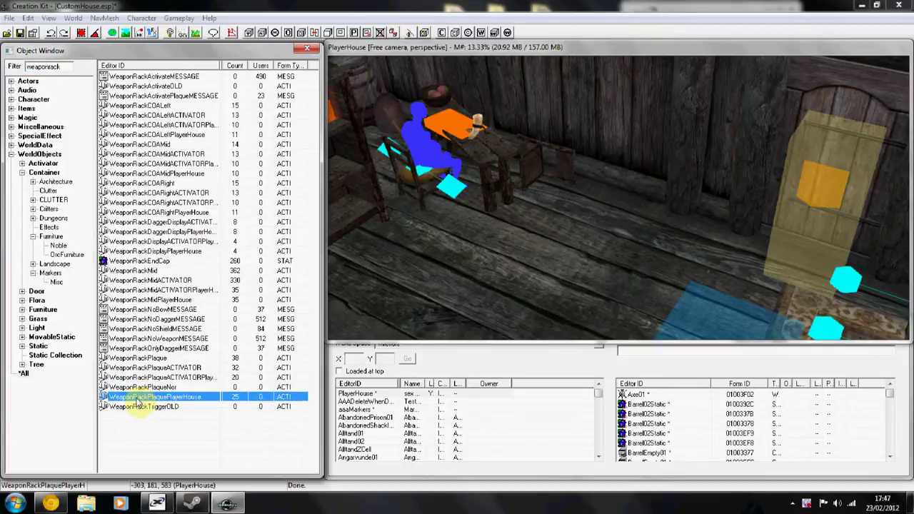
drag(175, 402, 550, 284)
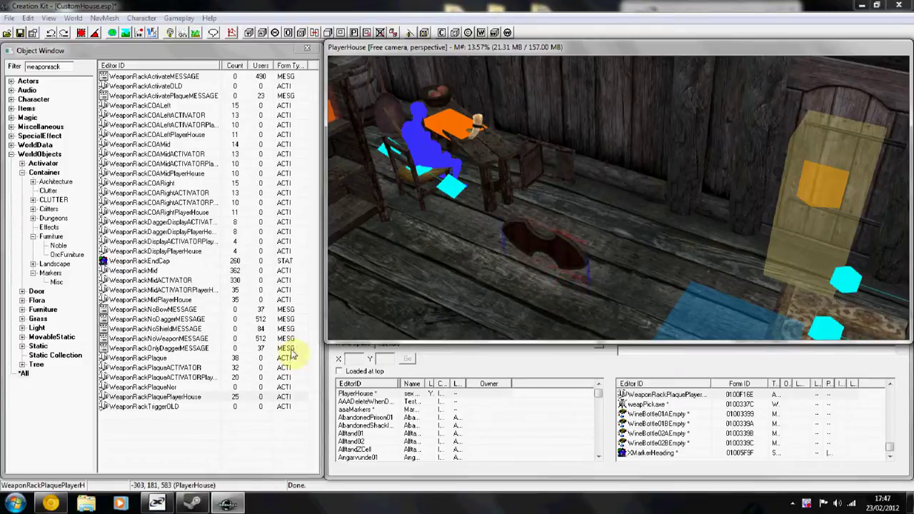
Place the white plaque activator marker on the floor beside the plaque
click(165, 378)
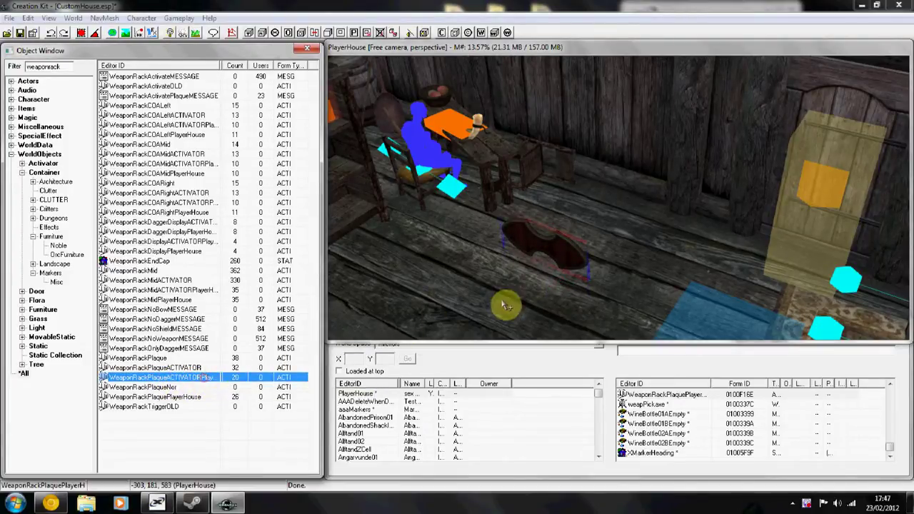
mouse_move(206, 384)
mouse_down()
mouse_move(480, 318)
mouse_move(465, 260)
mouse_move(504, 275)
mouse_move(541, 259)
mouse_up()
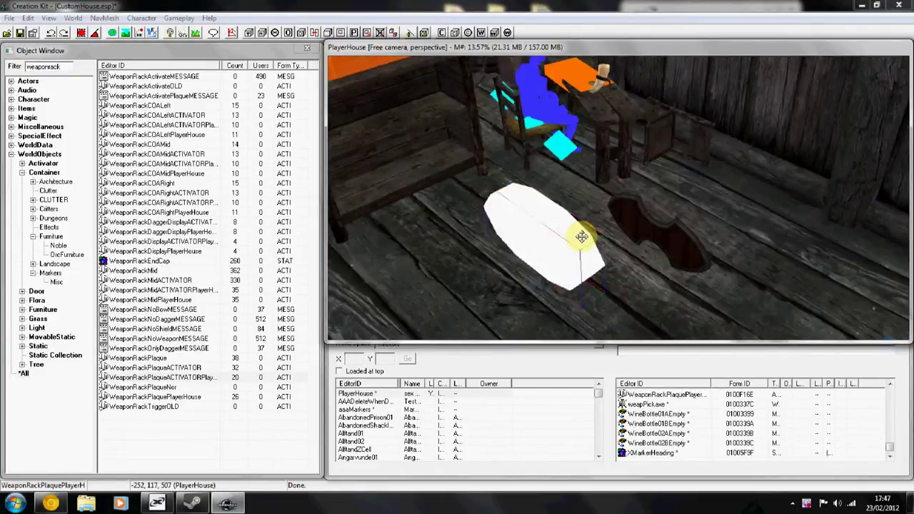
drag(541, 260, 567, 245)
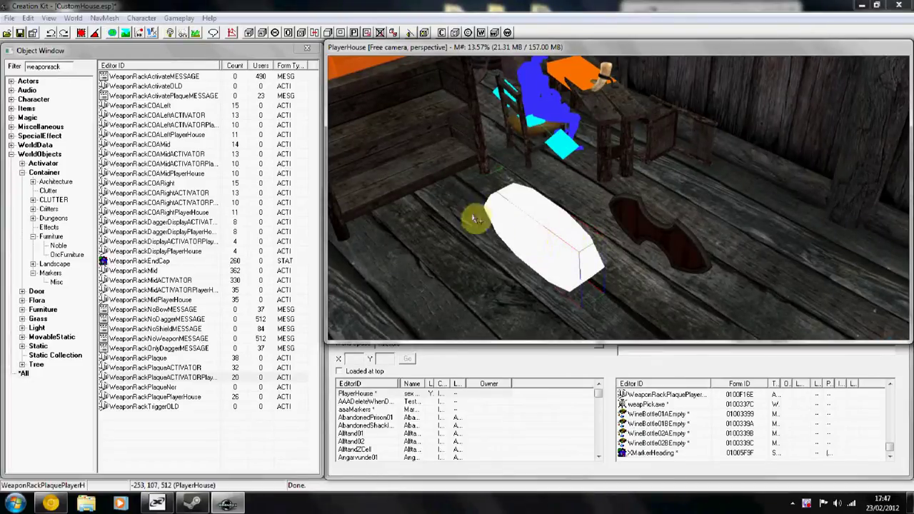
right_click(532, 245)
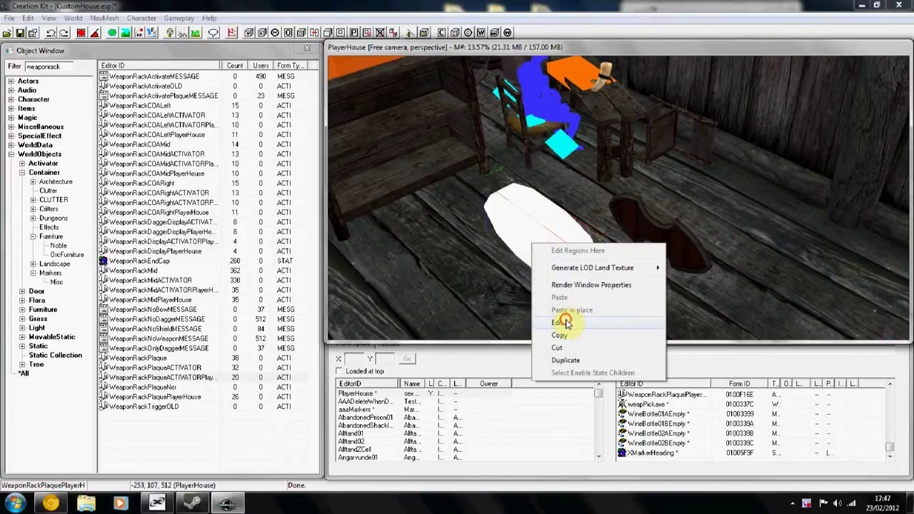
Add a linked reference from the activator marker to the weapon plaque with keyword WRackActivator
click(577, 321)
click(498, 186)
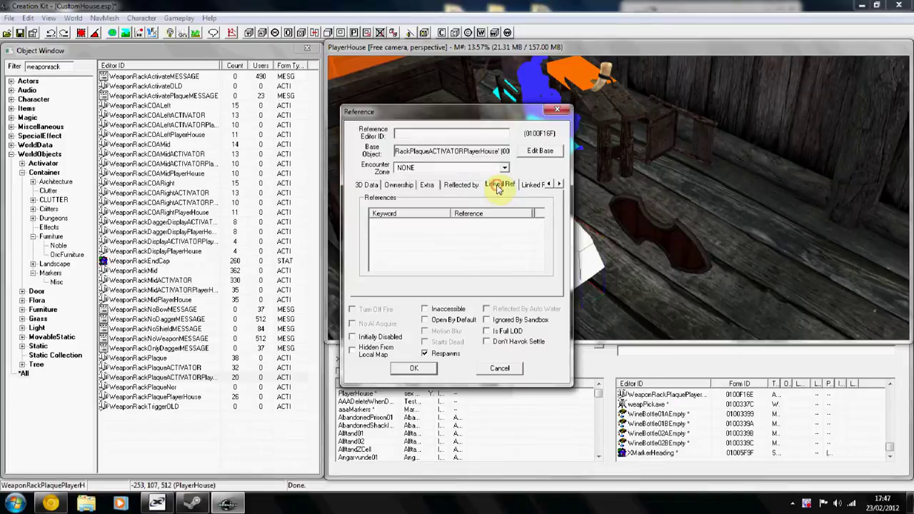
double_click(457, 244)
click(391, 153)
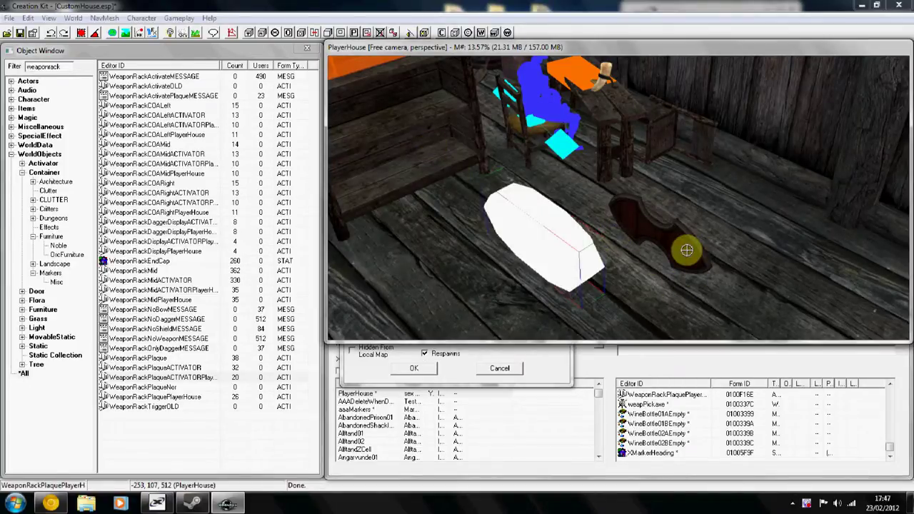
click(686, 250)
click(432, 214)
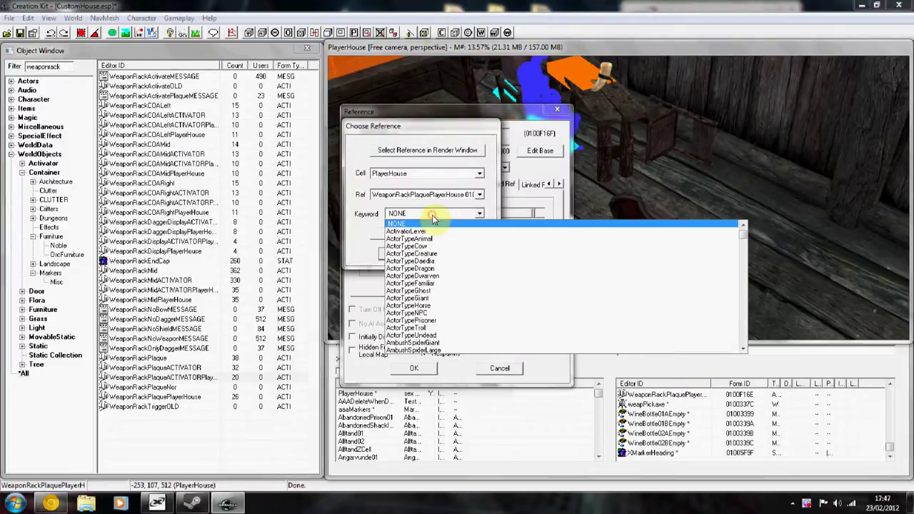
text(wr)
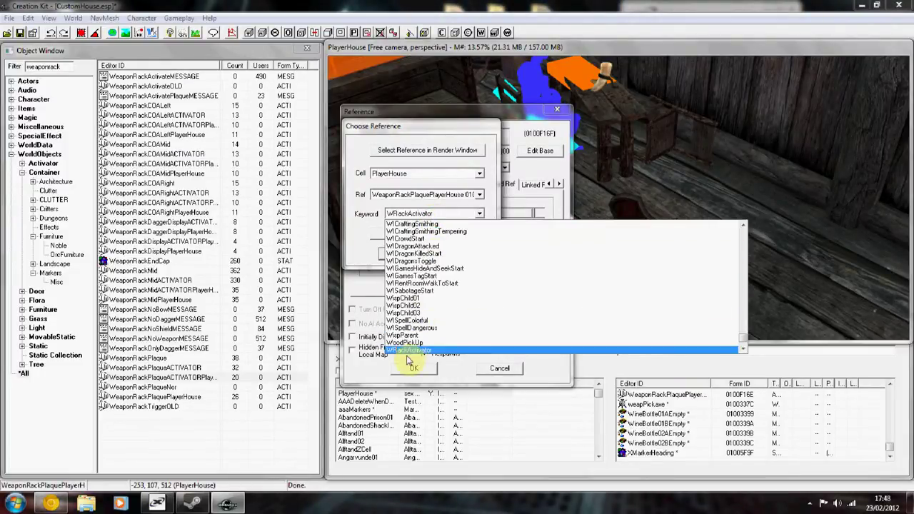
click(399, 349)
click(401, 255)
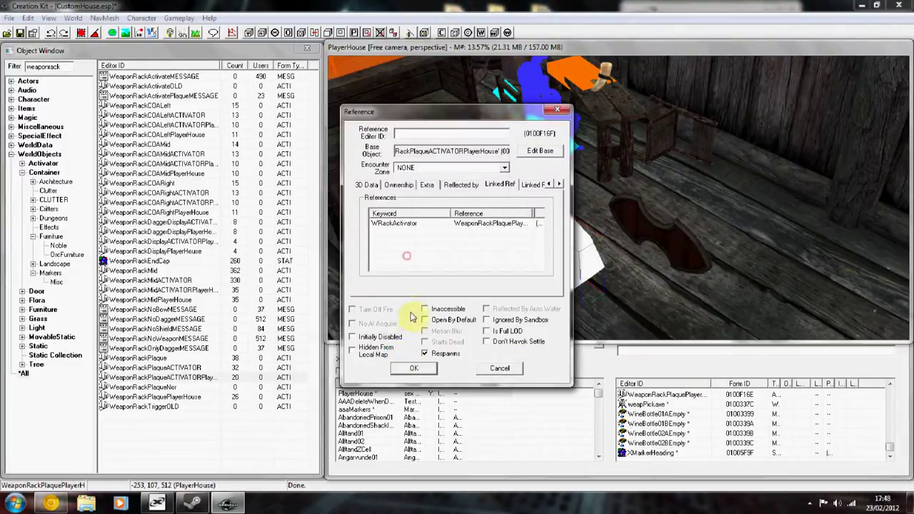
click(415, 369)
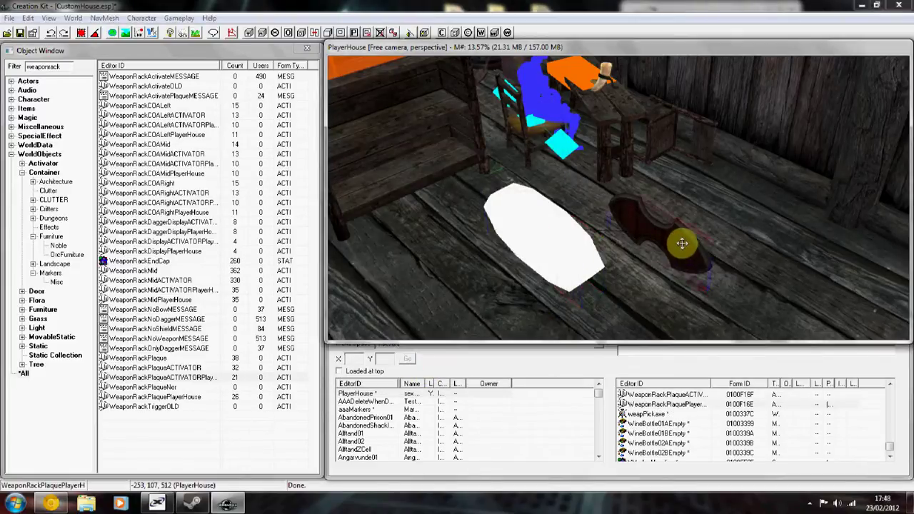
right_click(678, 245)
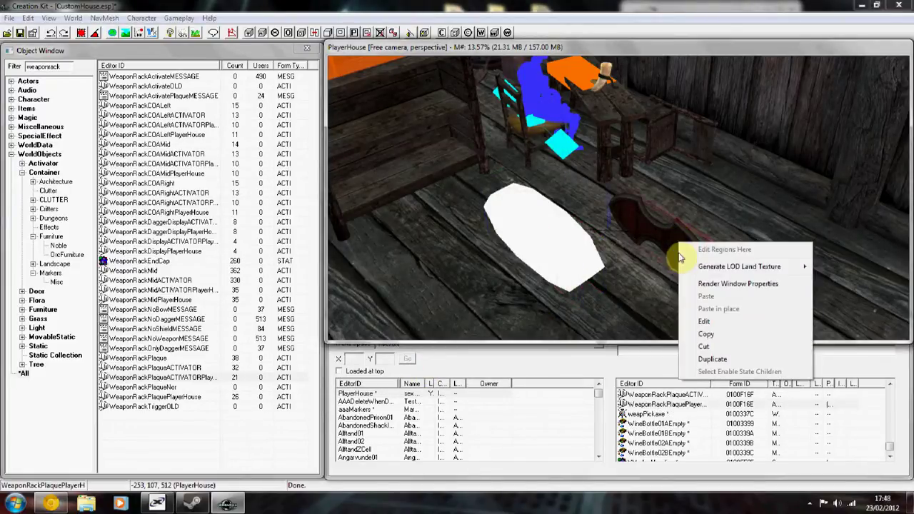
Add a linked reference from the weapon plaque to the activator marker with keyword WRackTrigger
click(698, 325)
click(500, 184)
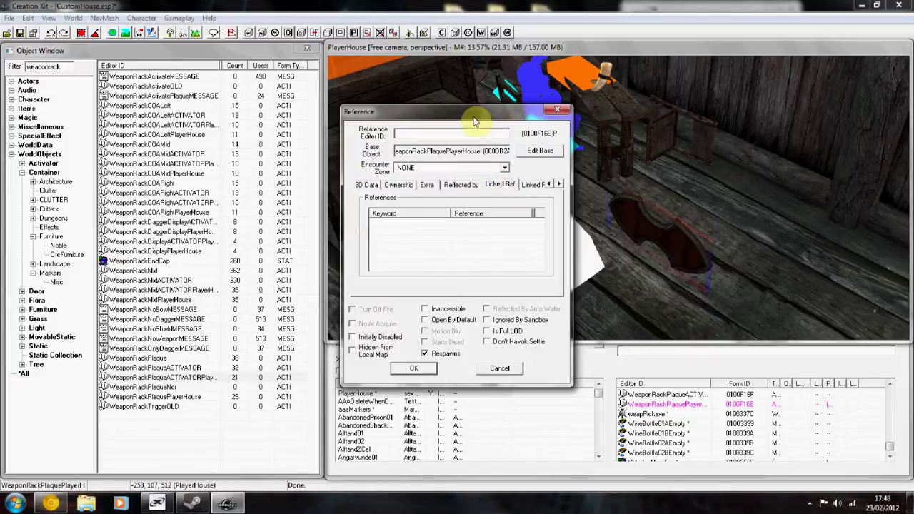
drag(468, 112, 296, 85)
double_click(261, 235)
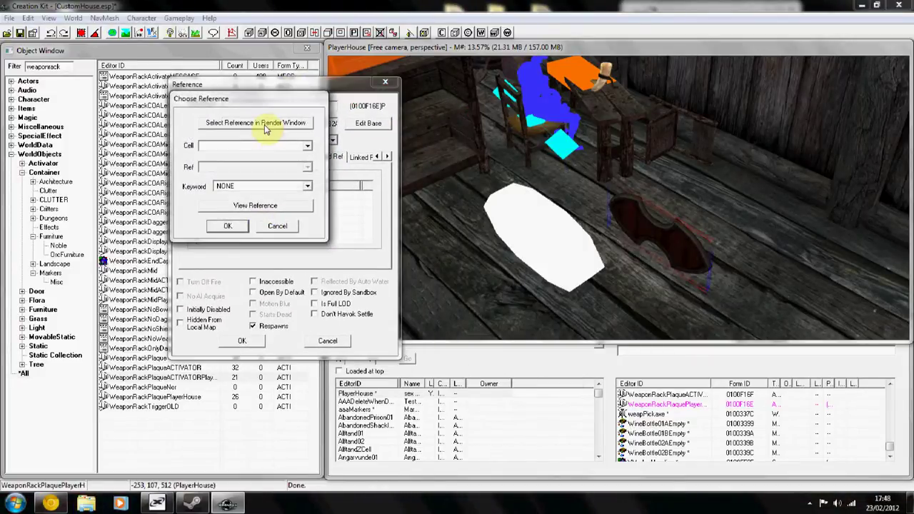
click(271, 123)
click(525, 234)
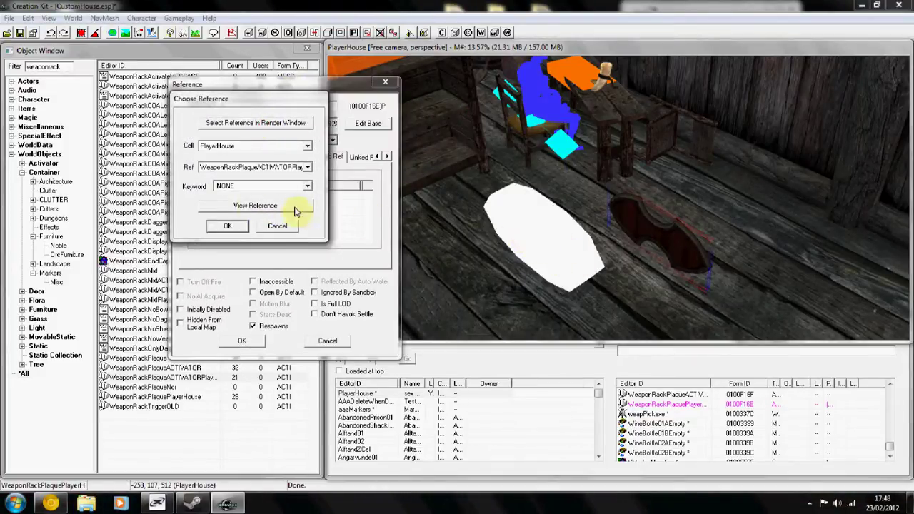
click(243, 187)
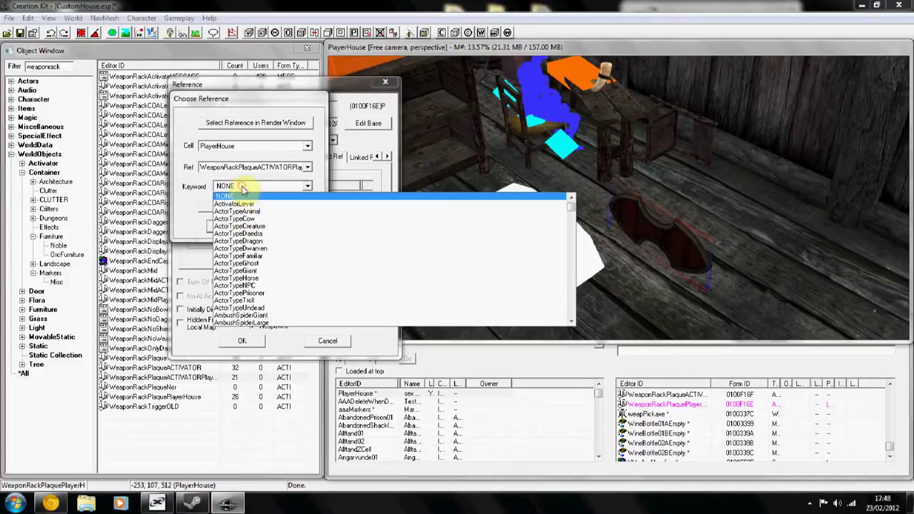
text(wrack)
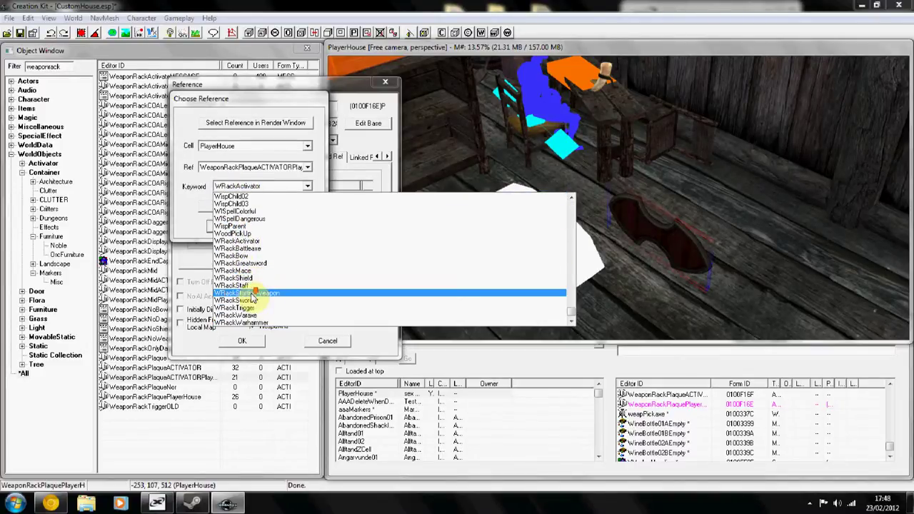
click(243, 322)
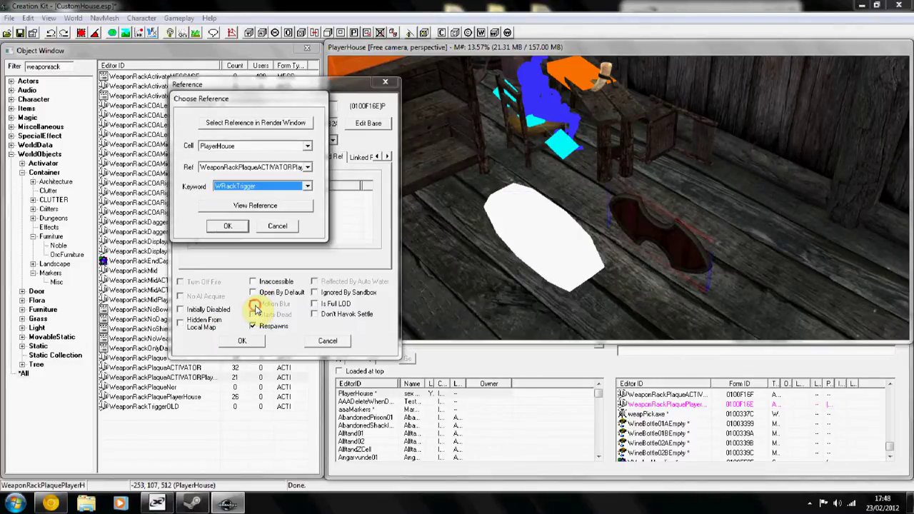
click(229, 226)
click(243, 340)
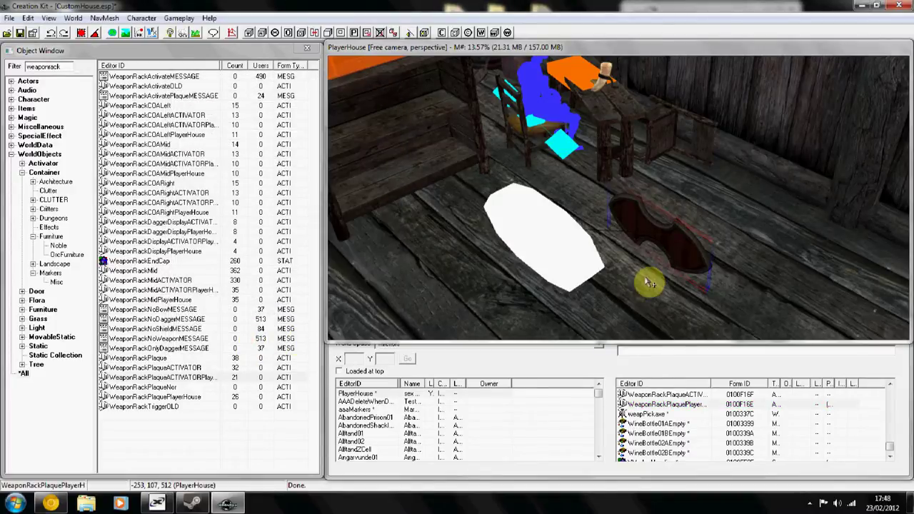
mouse_move(636, 276)
shift+middle_down()
mouse_move(630, 266)
mouse_move(663, 258)
shift+middle_up()
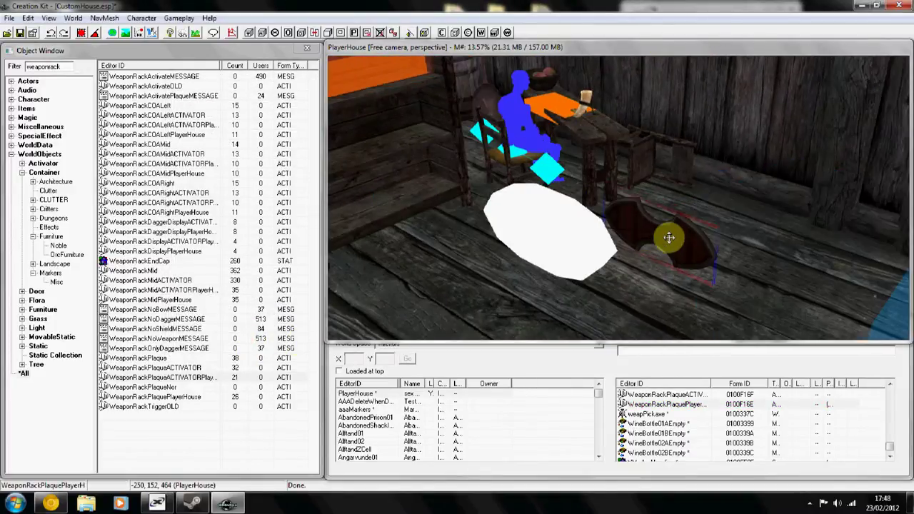
Nudge the plaque toward the wall and open the plaque and activator properties side by side
drag(684, 235, 623, 167)
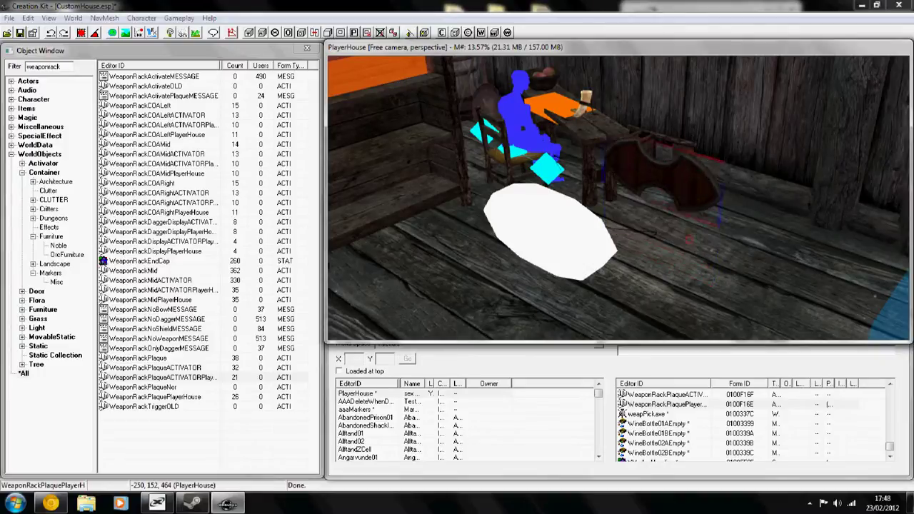
shift+middle_drag(623, 167, 646, 177)
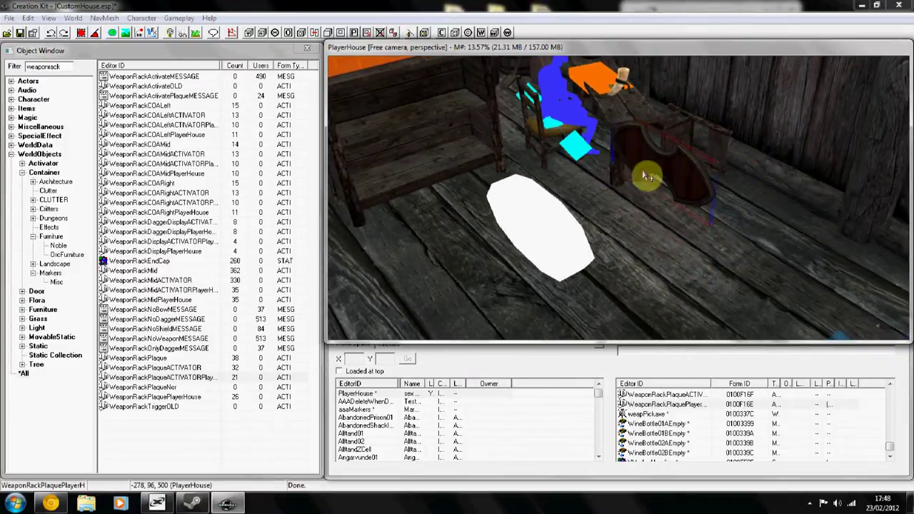
right_click(672, 165)
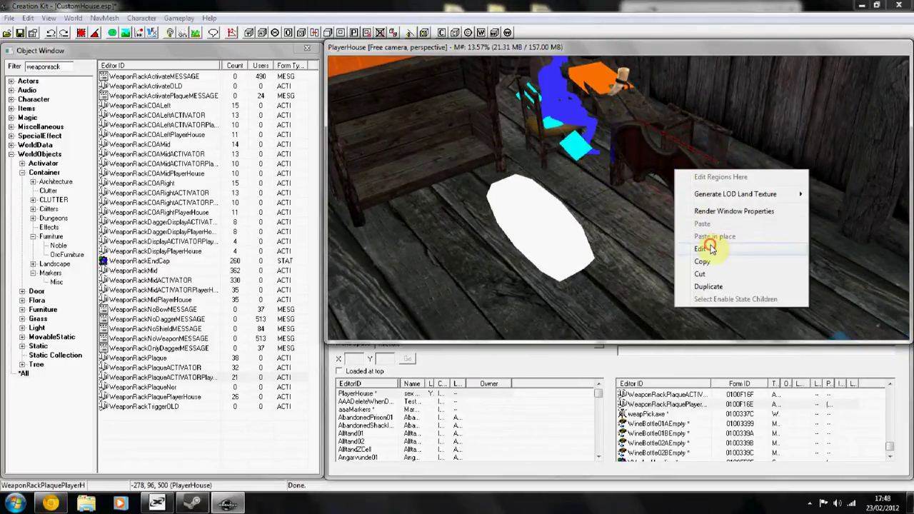
click(677, 251)
drag(449, 112, 219, 115)
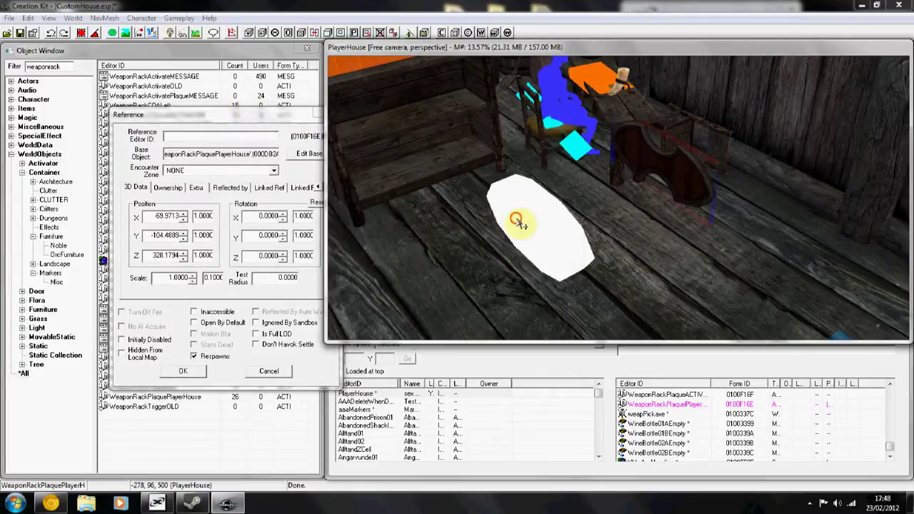
right_drag(539, 217, 545, 223)
right_click(550, 227)
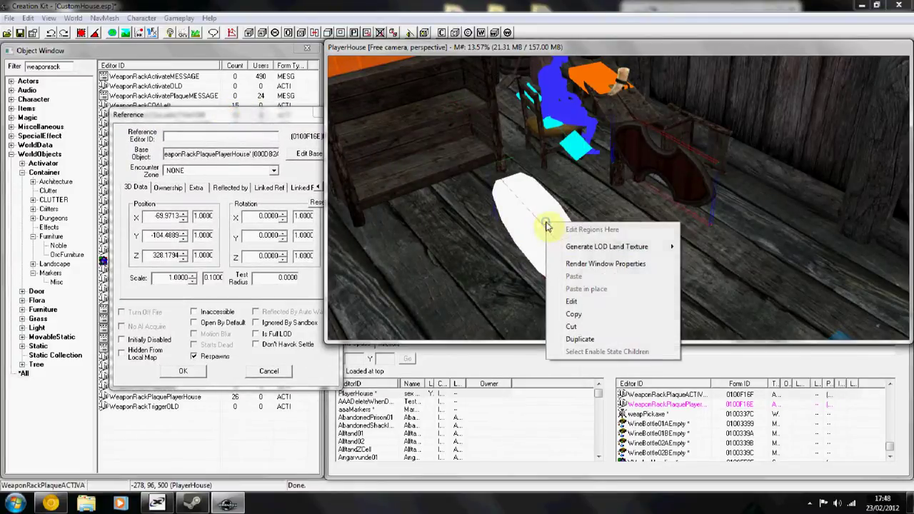
click(577, 309)
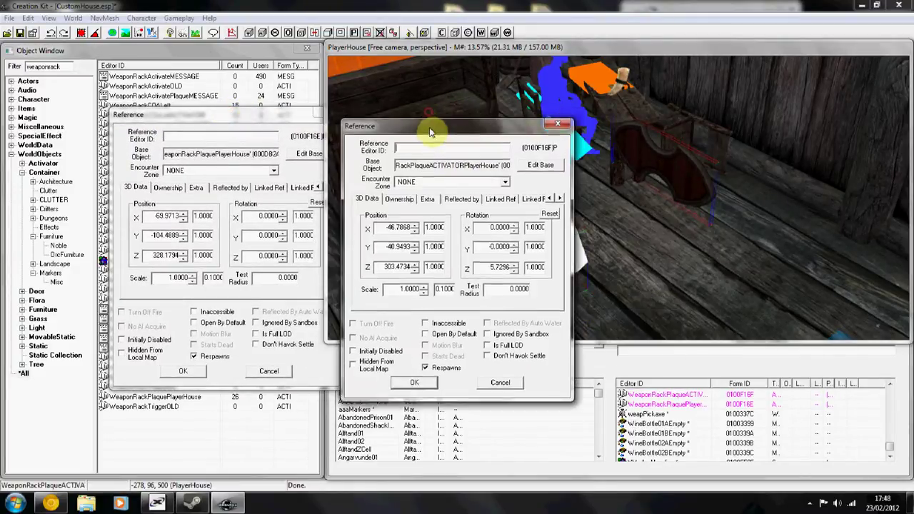
drag(432, 119, 434, 142)
Copy the plaque's position X -69.9713, Y -104.4889, Z 328.1794 into the activator
click(152, 216)
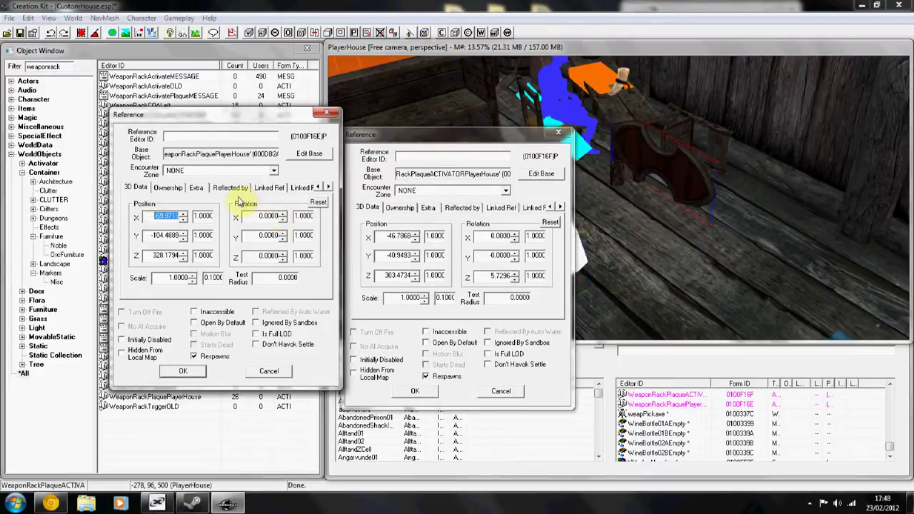
click(378, 237)
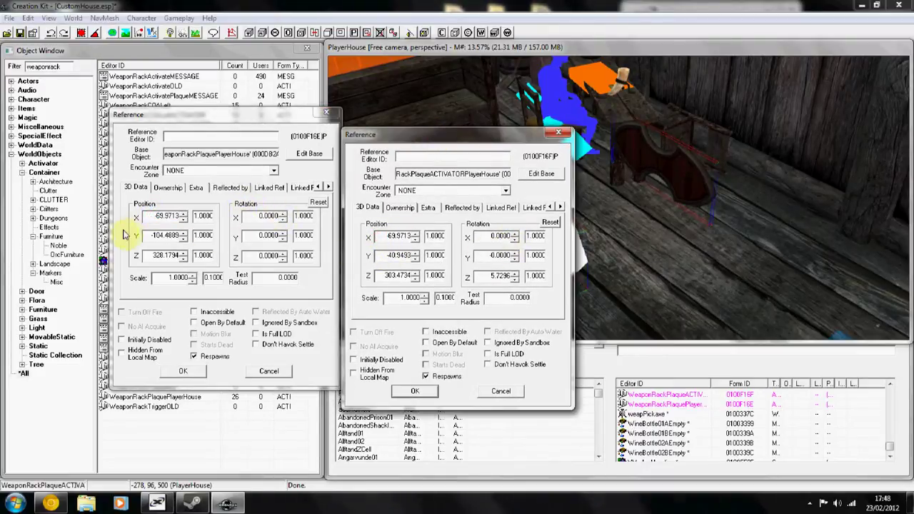
click(154, 235)
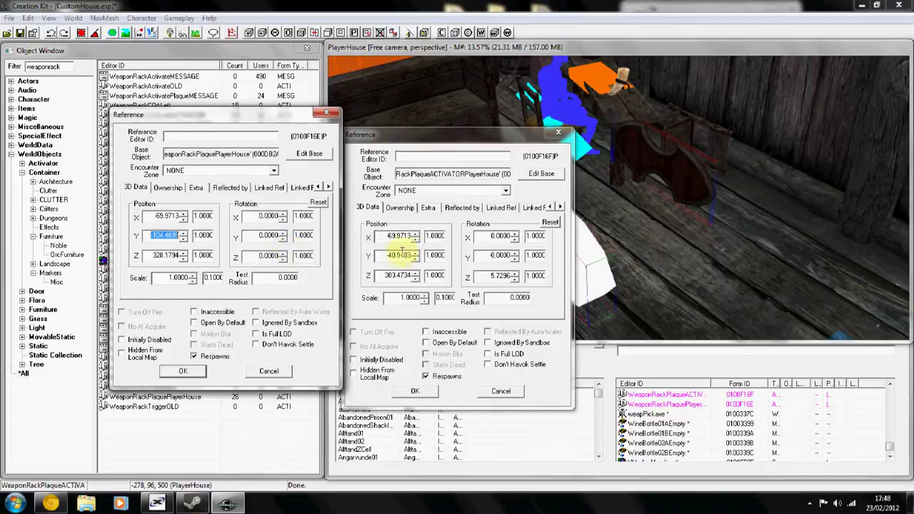
click(381, 255)
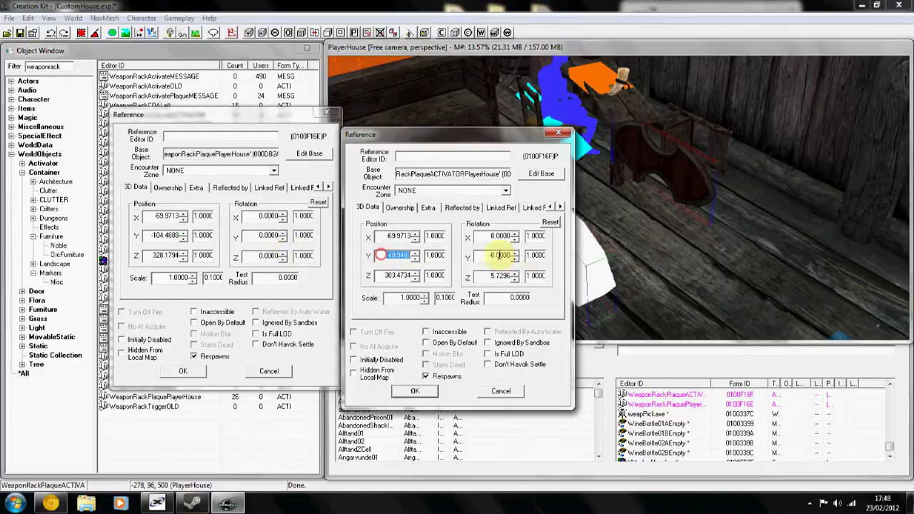
click(149, 255)
click(378, 276)
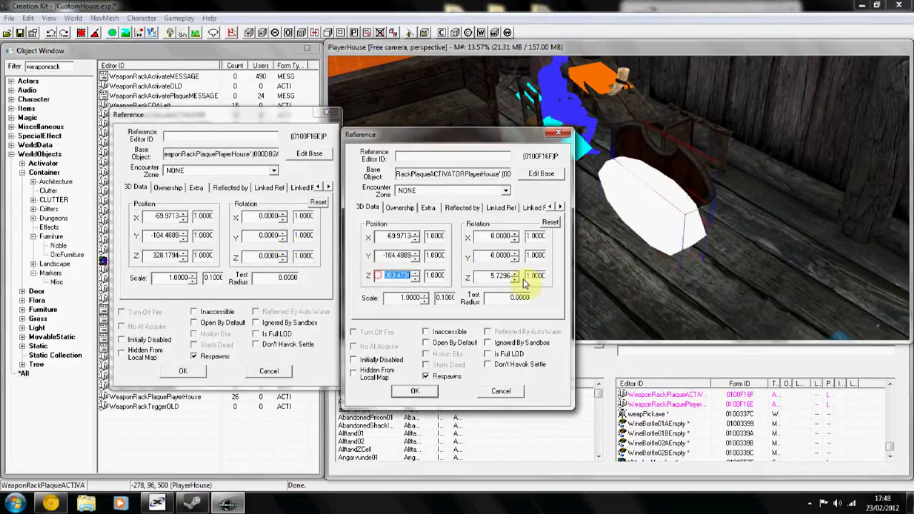
click(181, 370)
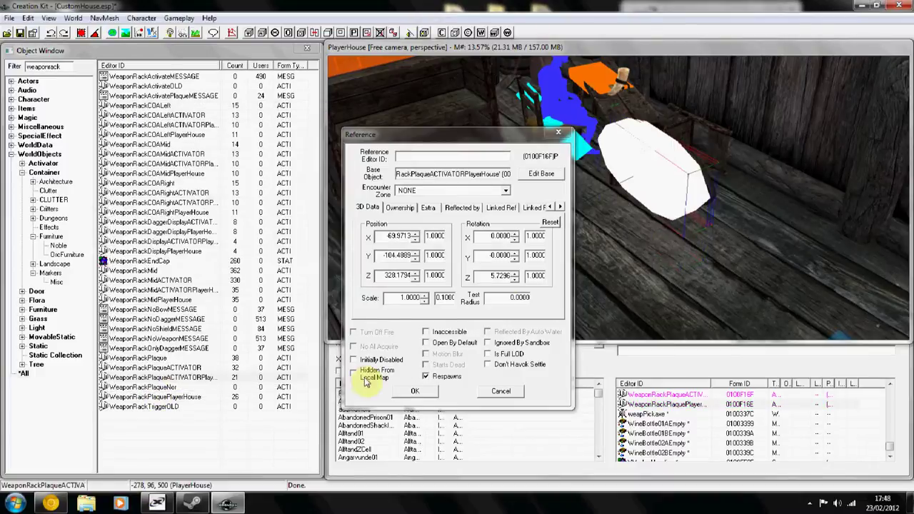
click(413, 391)
mouse_move(697, 236)
shift+middle_down()
mouse_move(621, 218)
mouse_move(649, 277)
shift+middle_up()
mouse_move(705, 204)
shift+middle_down()
mouse_move(759, 204)
mouse_move(772, 192)
mouse_move(695, 193)
mouse_move(731, 189)
mouse_move(380, 157)
shift+middle_up()
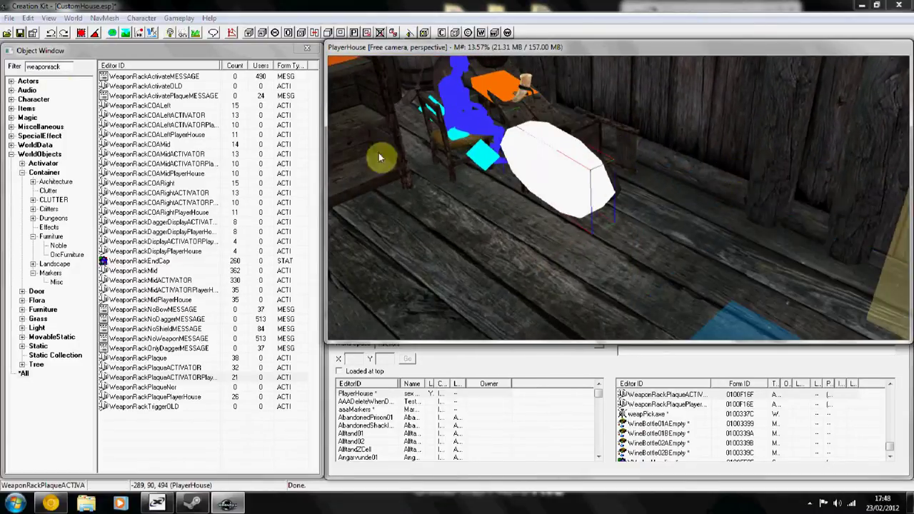
Filter objects by 'iron' and place EnchIronMaceFear01 on the floor below the activator
click(70, 66)
text(iron)
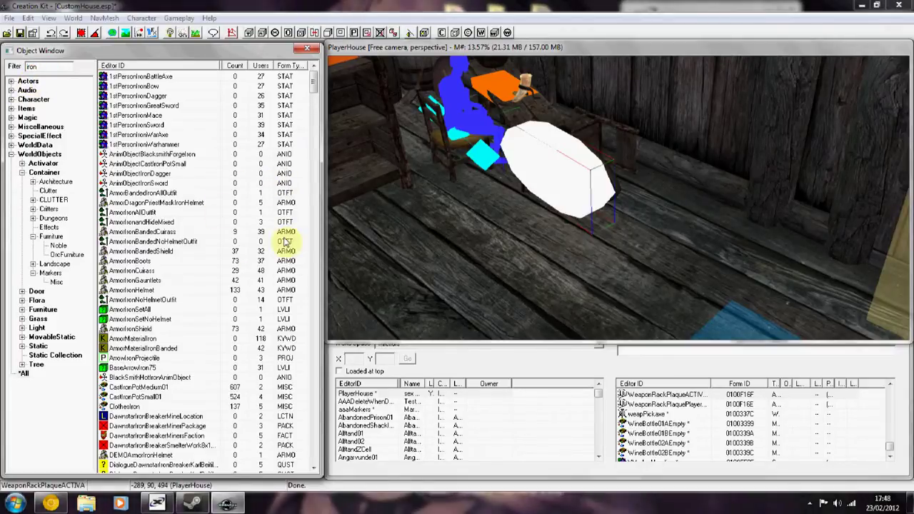
drag(312, 80, 312, 253)
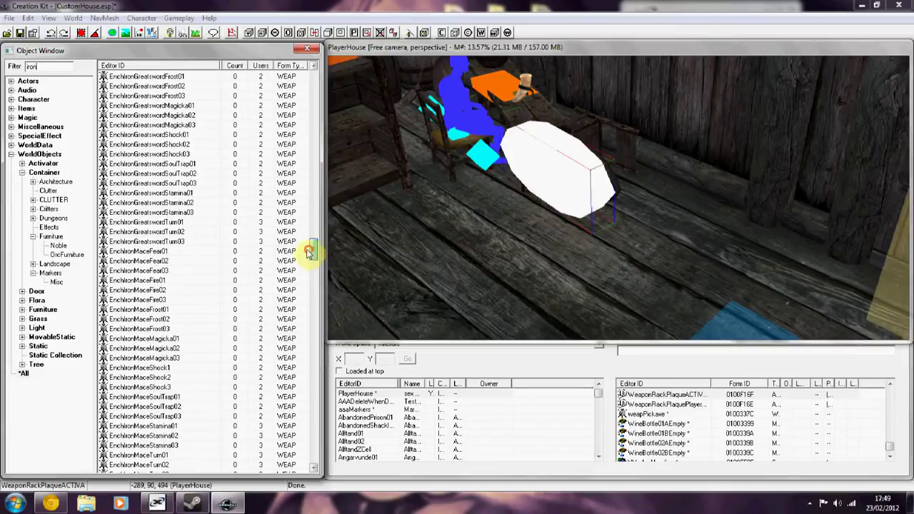
drag(154, 251, 492, 289)
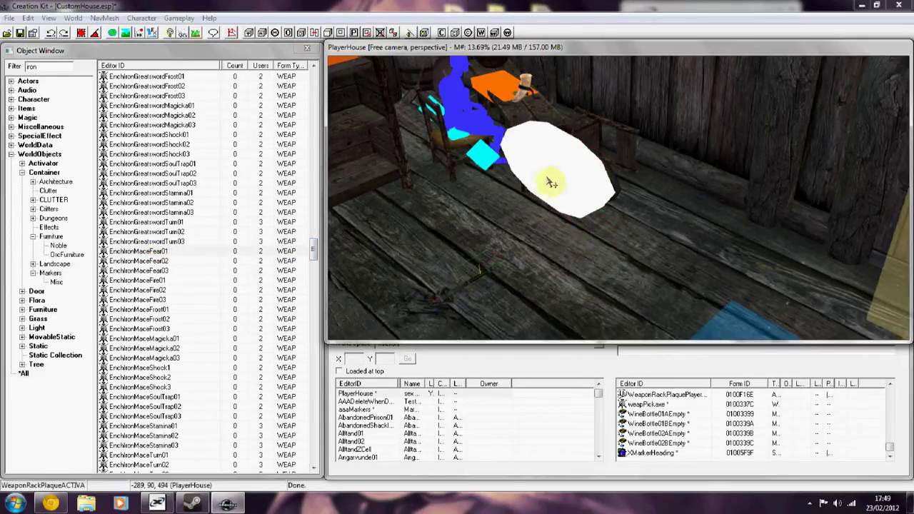
click(538, 157)
Add a linked reference from the plaque activator to the iron mace EnchIronMaceFear01
right_click(531, 156)
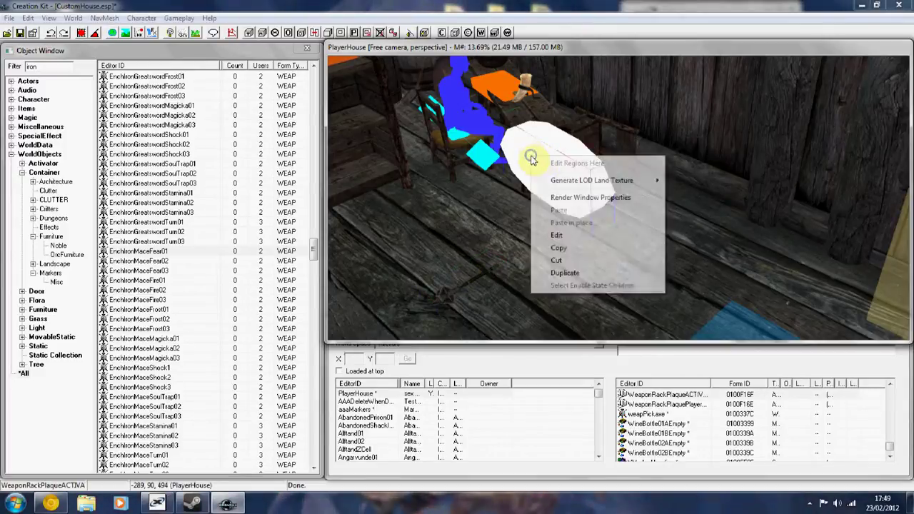
click(555, 238)
click(498, 187)
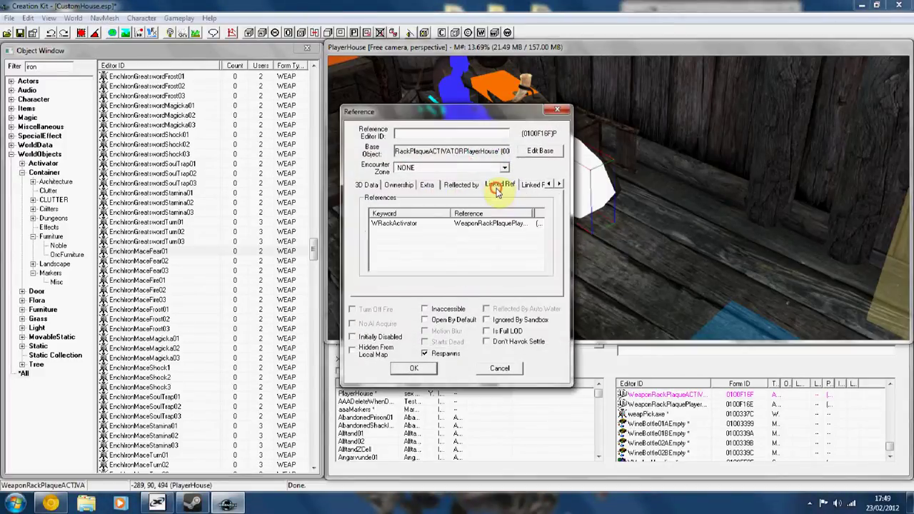
drag(471, 117, 225, 107)
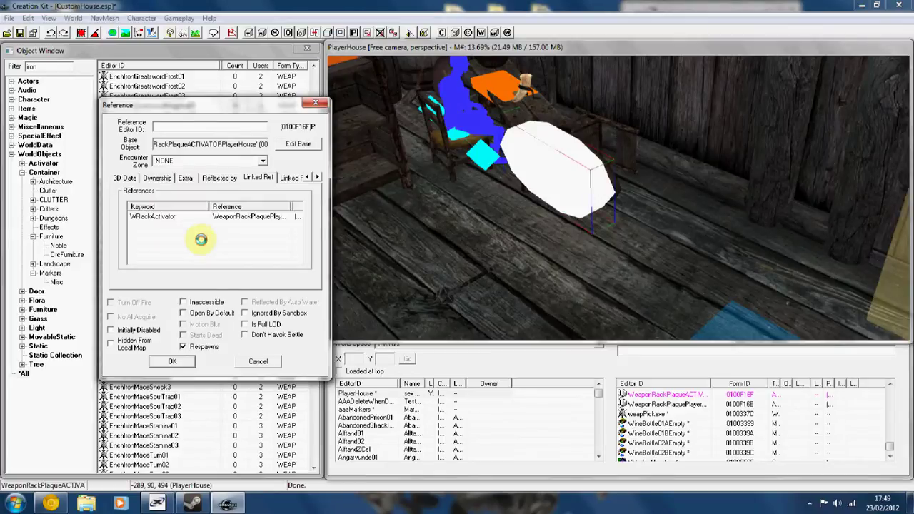
double_click(201, 240)
click(182, 143)
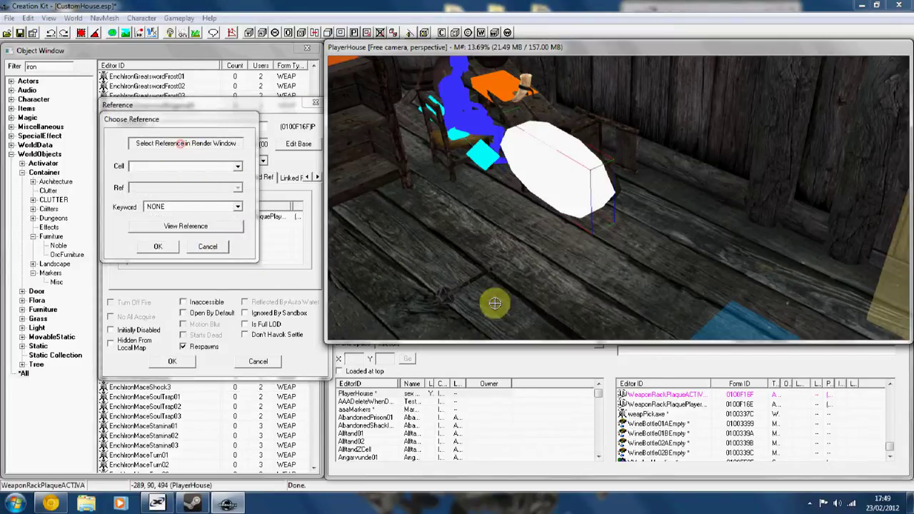
click(450, 294)
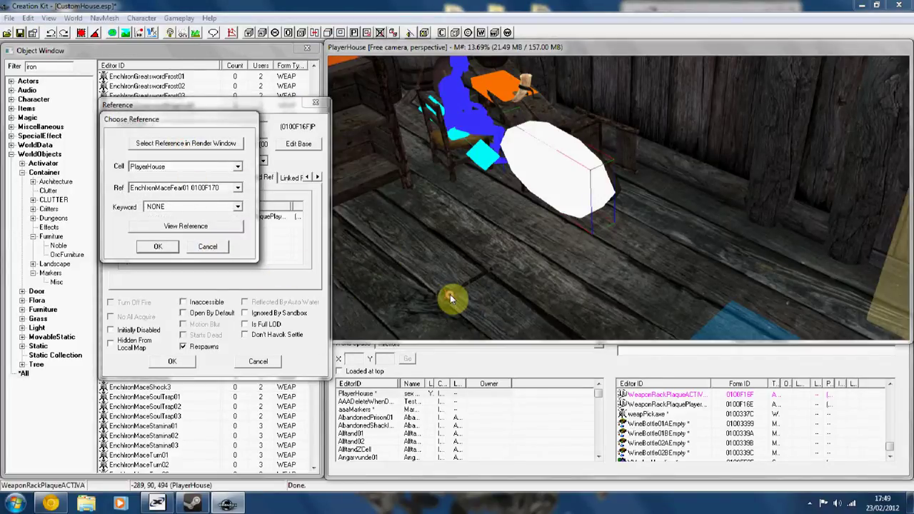
click(148, 248)
click(172, 360)
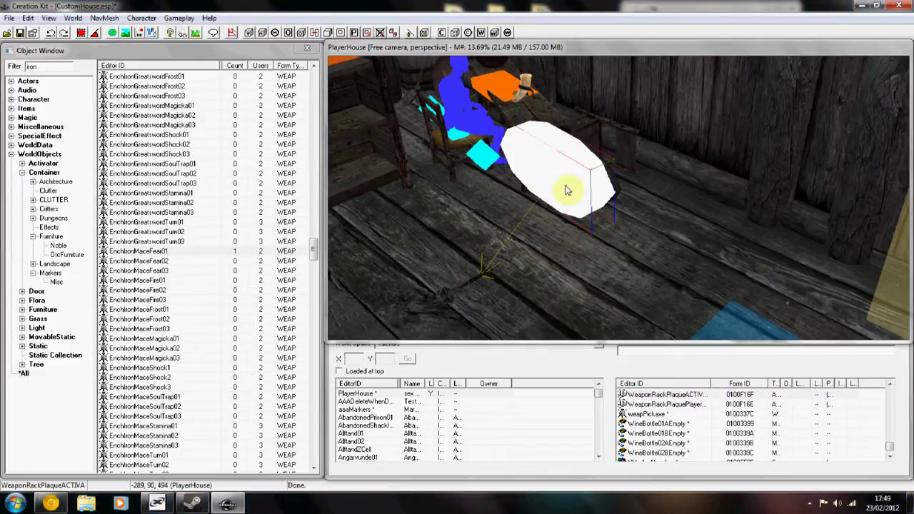
mouse_move(565, 190)
shift+middle_down()
mouse_move(579, 164)
mouse_move(510, 153)
shift+middle_up()
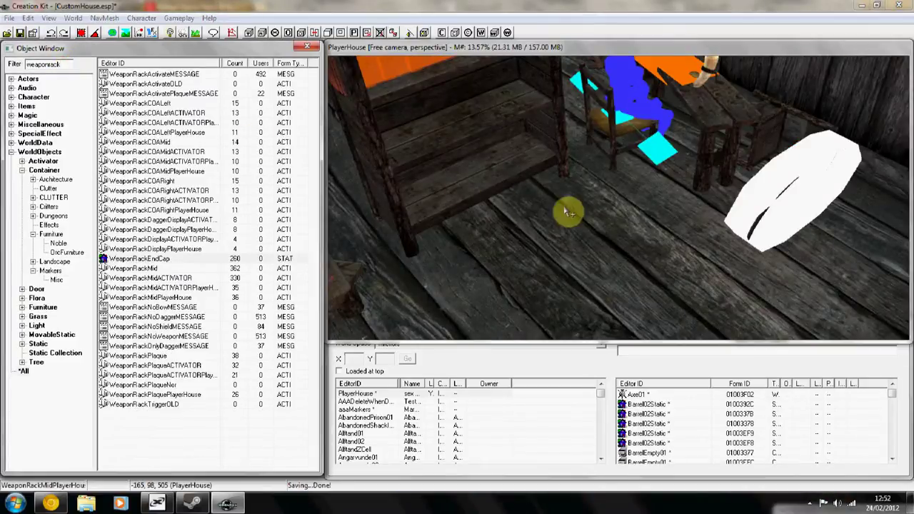
Place WeaponRackMidACTIVATORPlayerHouse in the room near the table
mouse_move(574, 214)
shift+middle_down()
mouse_move(648, 204)
mouse_move(617, 206)
shift+middle_up()
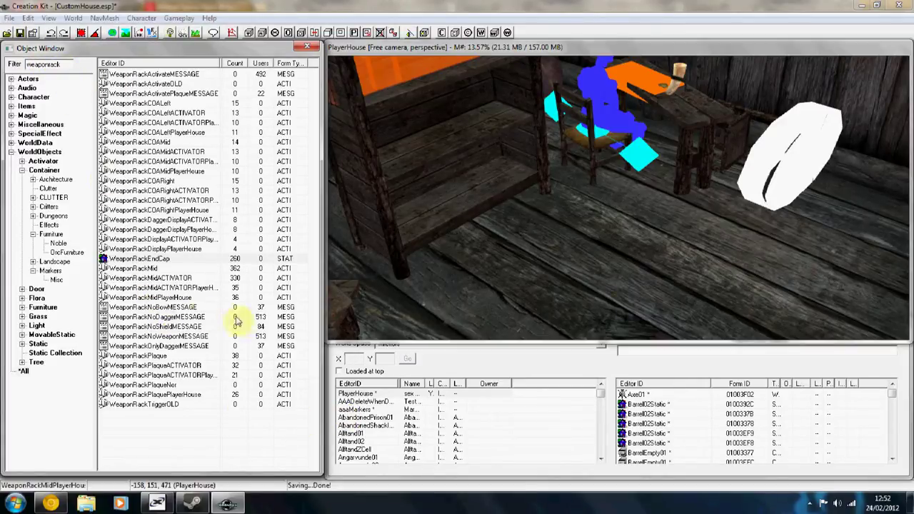
click(151, 279)
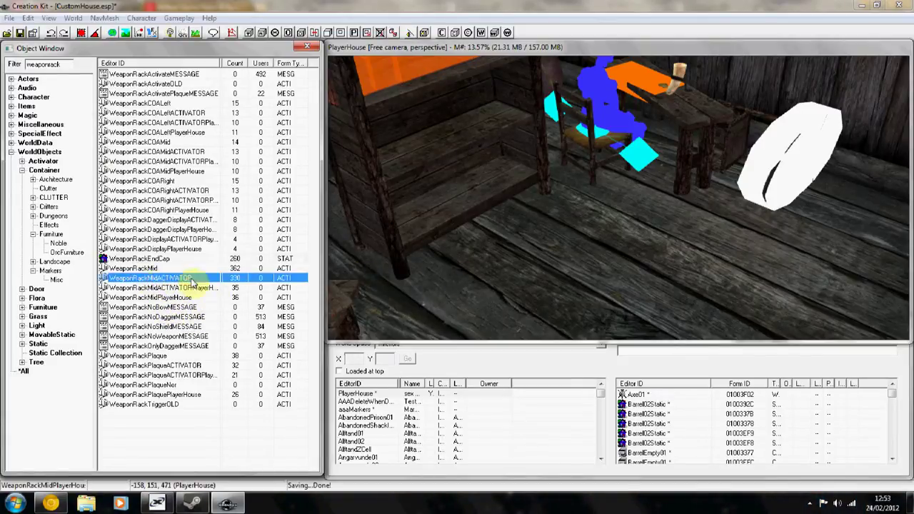
click(197, 288)
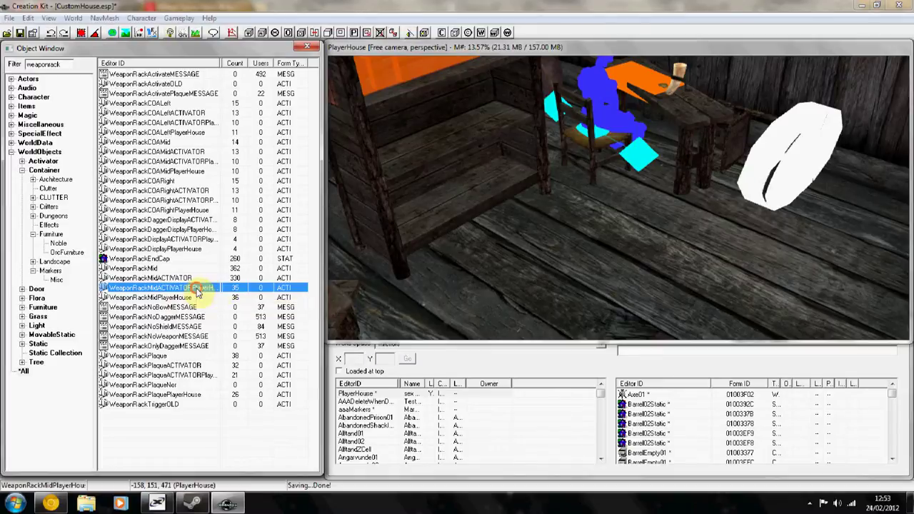
drag(462, 283, 526, 279)
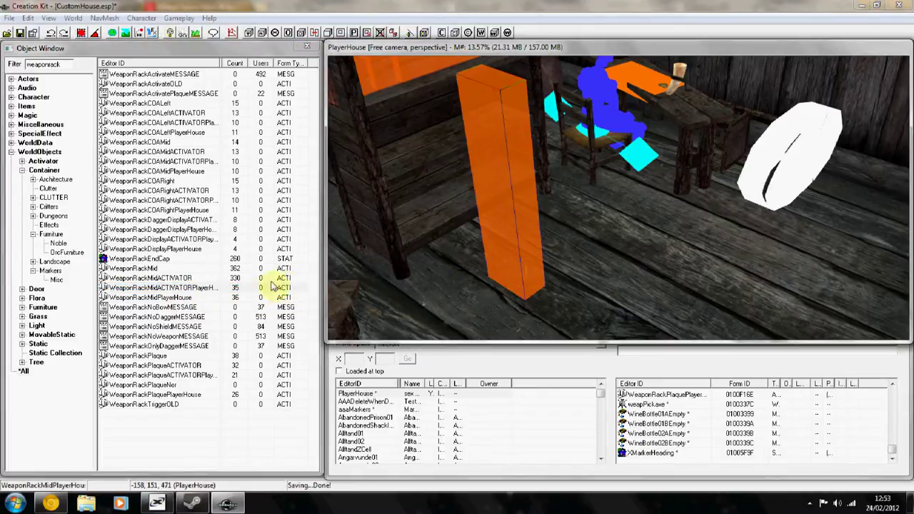
Place WeaponRackMidPlayerHouse in the room beside its activator
click(176, 298)
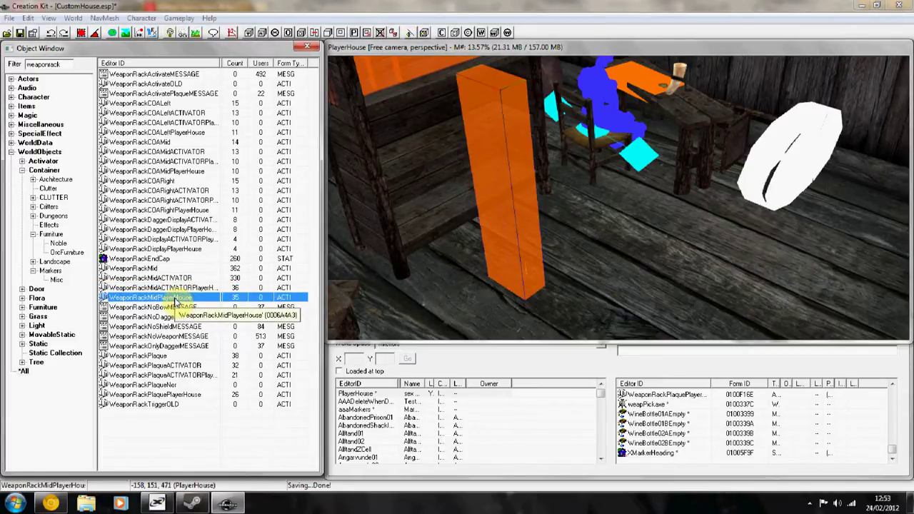
drag(176, 300, 584, 250)
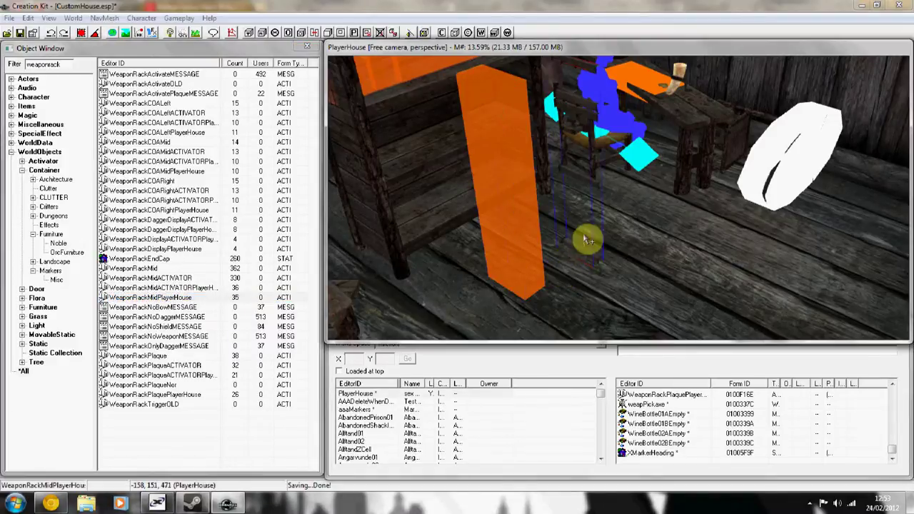
scroll(586, 239, up, 5)
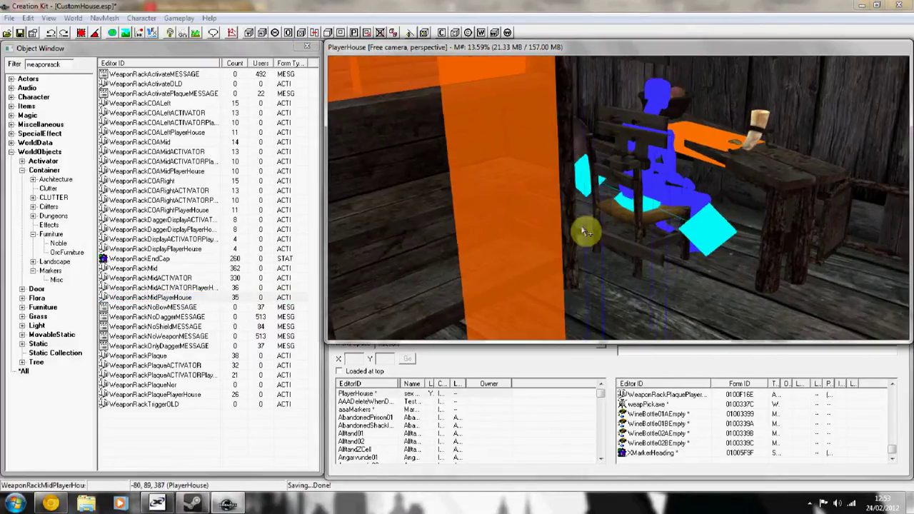
scroll(584, 232, down, 2)
scroll(584, 236, down, 2)
scroll(584, 240, down, 2)
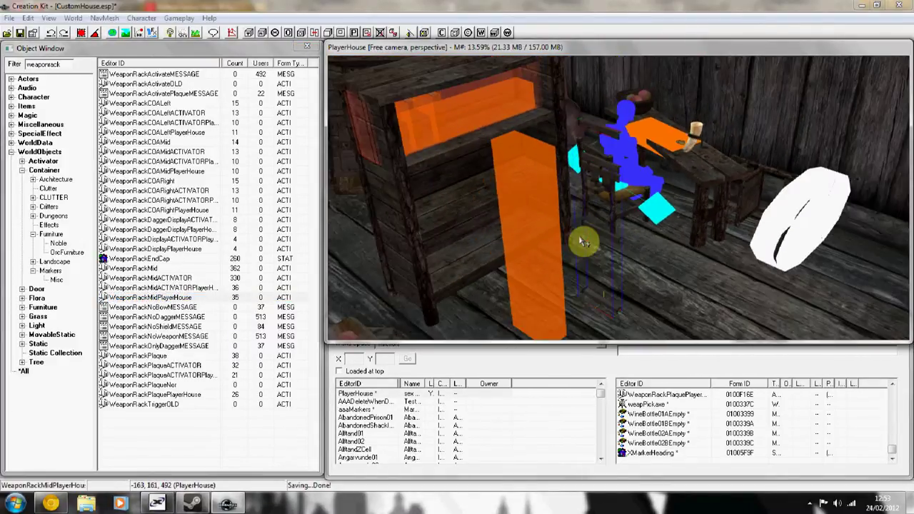
scroll(585, 243, up, 1)
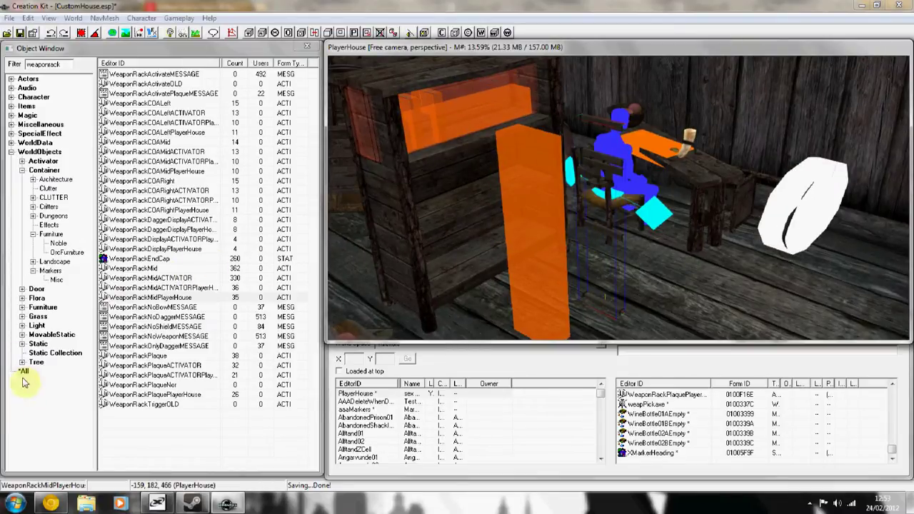
click(146, 260)
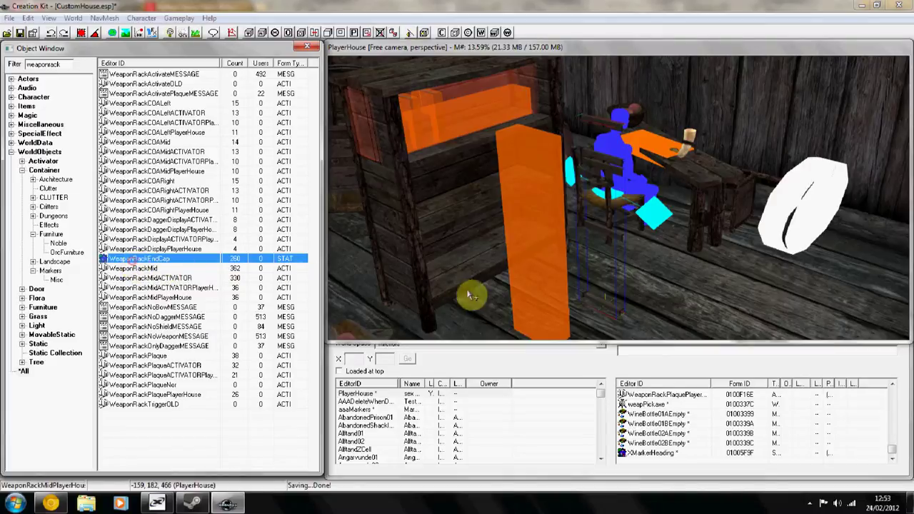
Place the WeaponRackEndCap by the table and swing the view to the orange activator box
drag(132, 266, 659, 310)
mouse_move(566, 327)
middle_down()
mouse_move(605, 338)
mouse_move(674, 322)
middle_up()
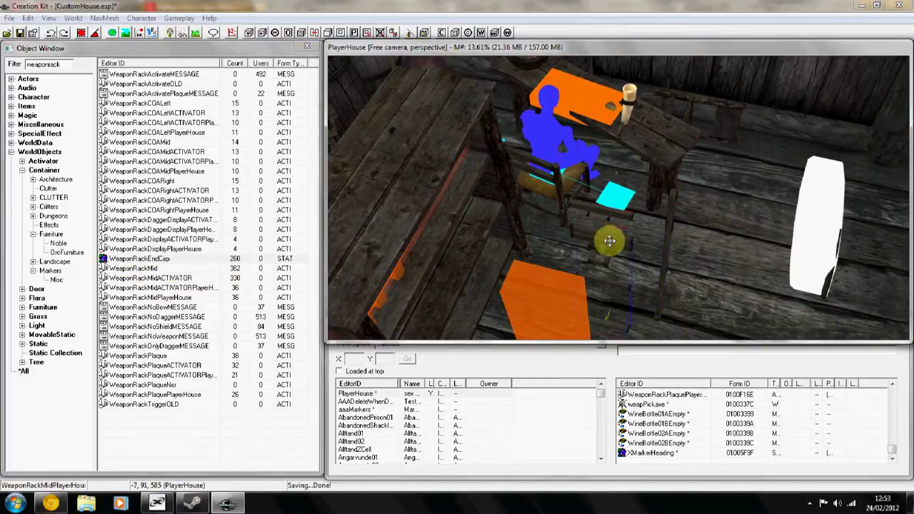
right_drag(606, 239, 652, 255)
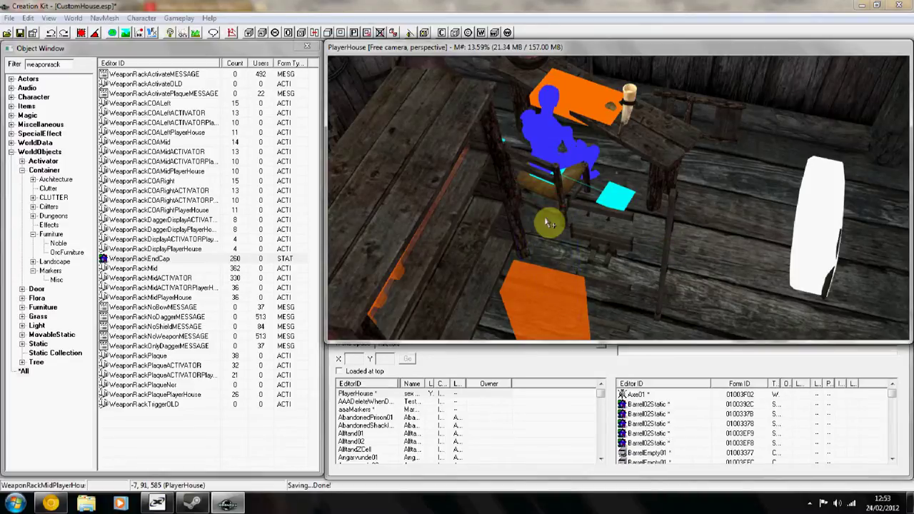
shift+middle_drag(544, 216, 495, 197)
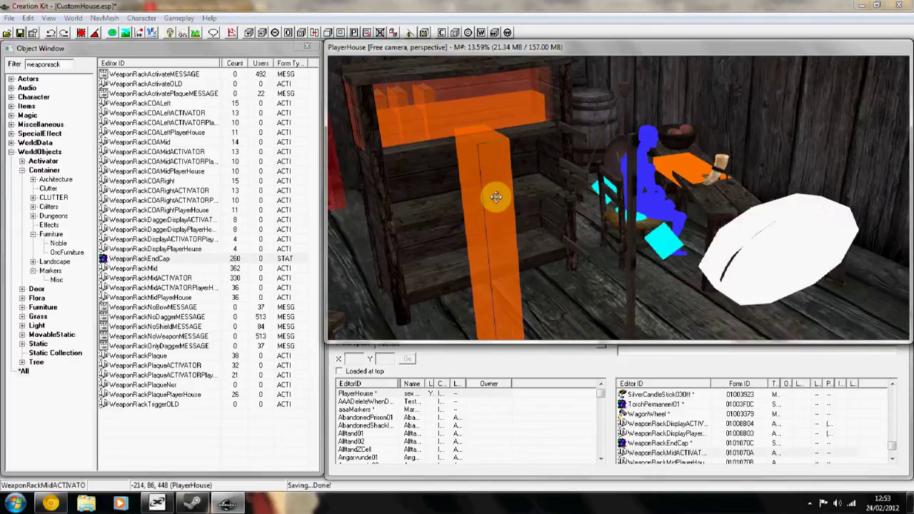
right_click(496, 197)
Link the rack activator to WeaponRackMidPlayerHouse with keyword WRackActivator
click(524, 272)
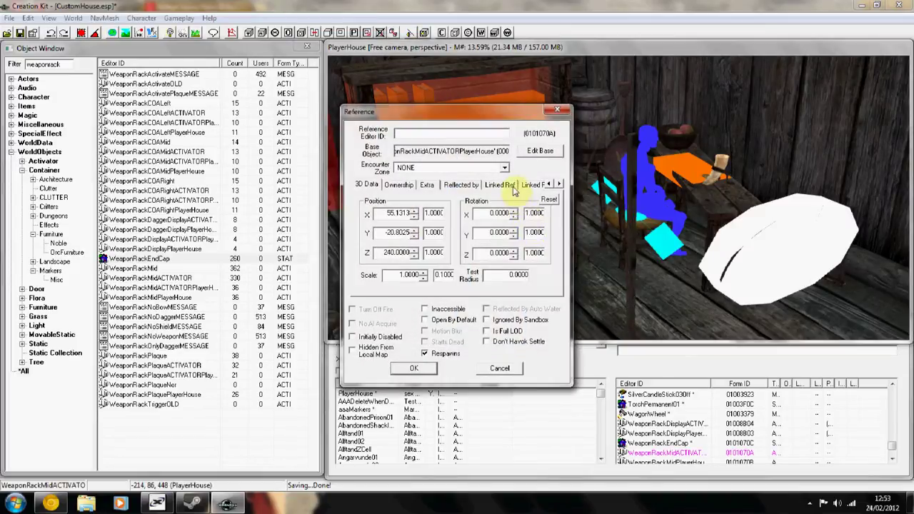
click(513, 185)
drag(497, 112, 307, 109)
double_click(269, 263)
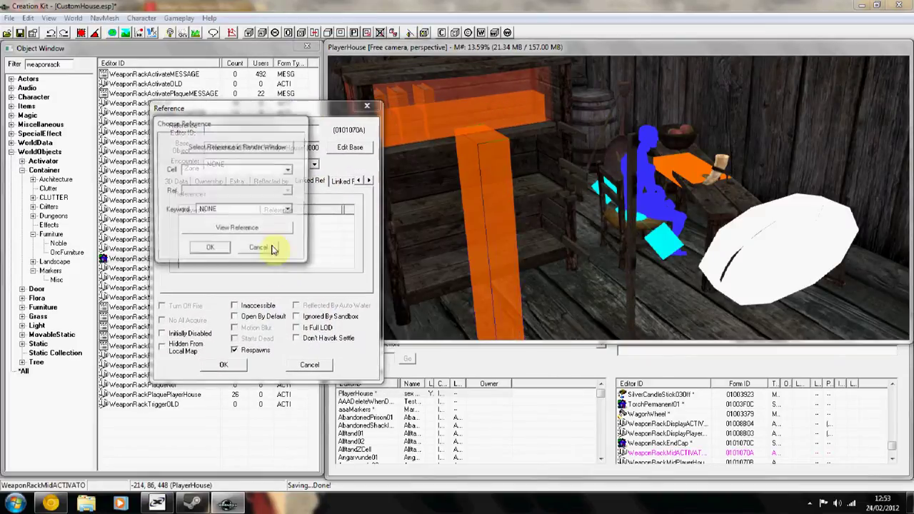
click(237, 146)
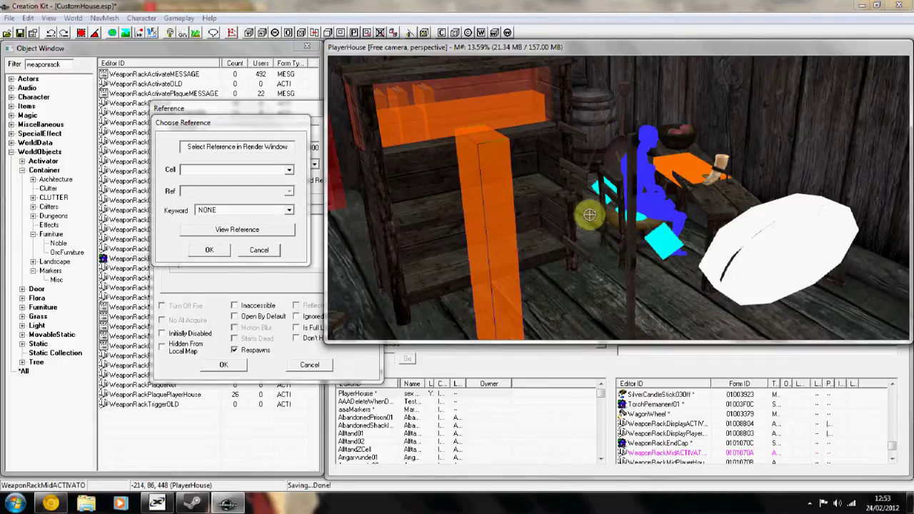
click(577, 180)
click(236, 209)
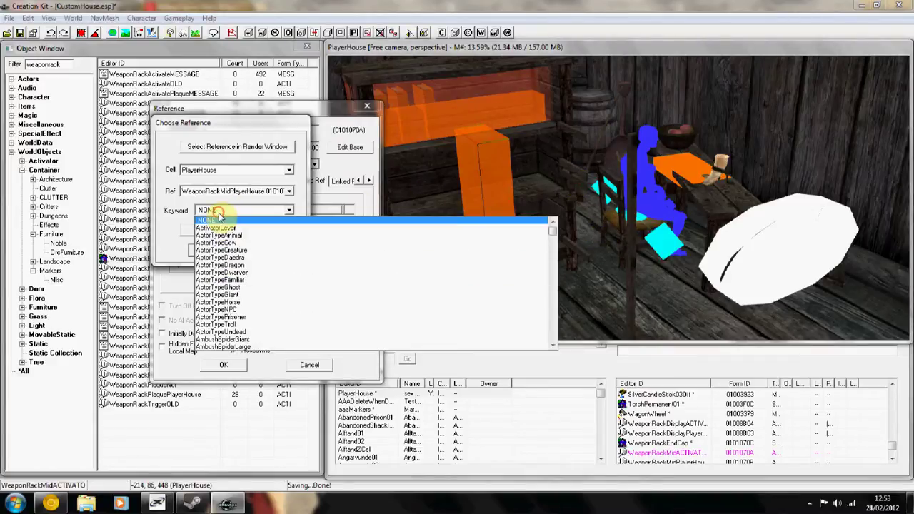
scroll(236, 210, down, 10)
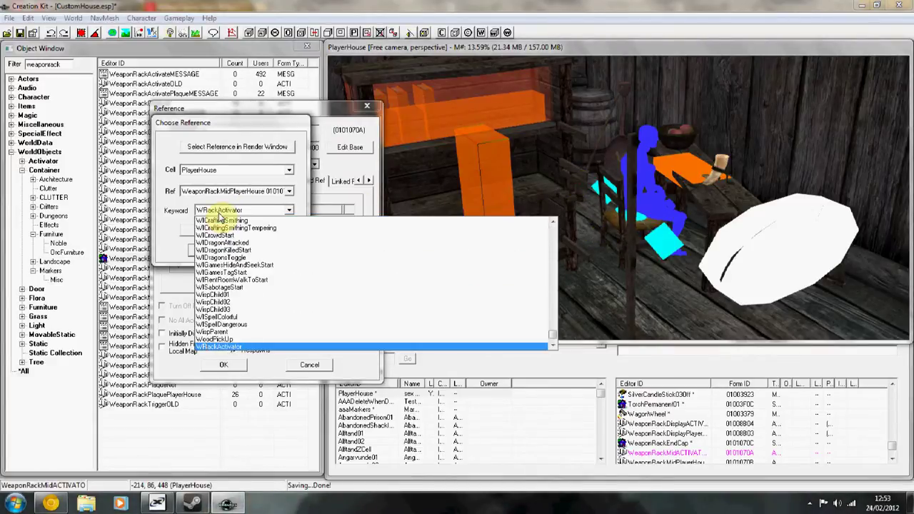
click(239, 346)
click(214, 256)
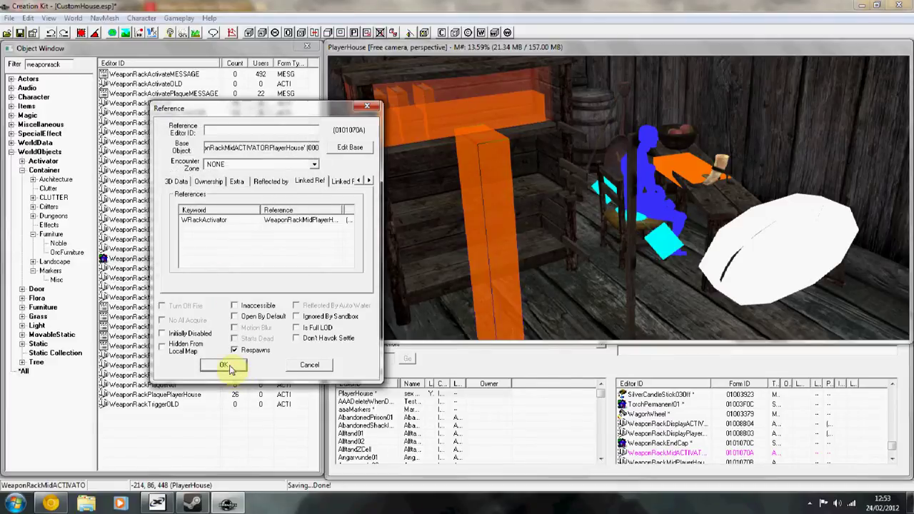
click(225, 366)
Link CommonShell01 to the rack activator with keyword WRackTrigger
right_click(566, 165)
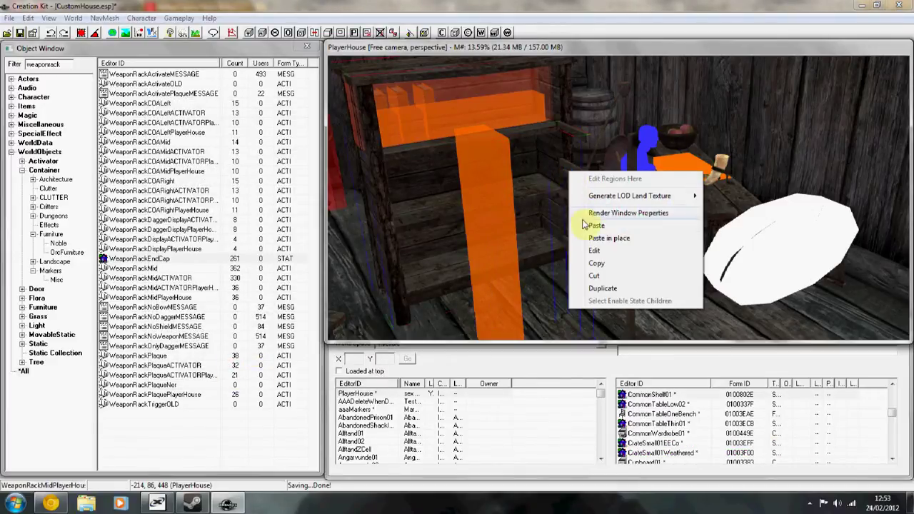
click(593, 251)
click(477, 185)
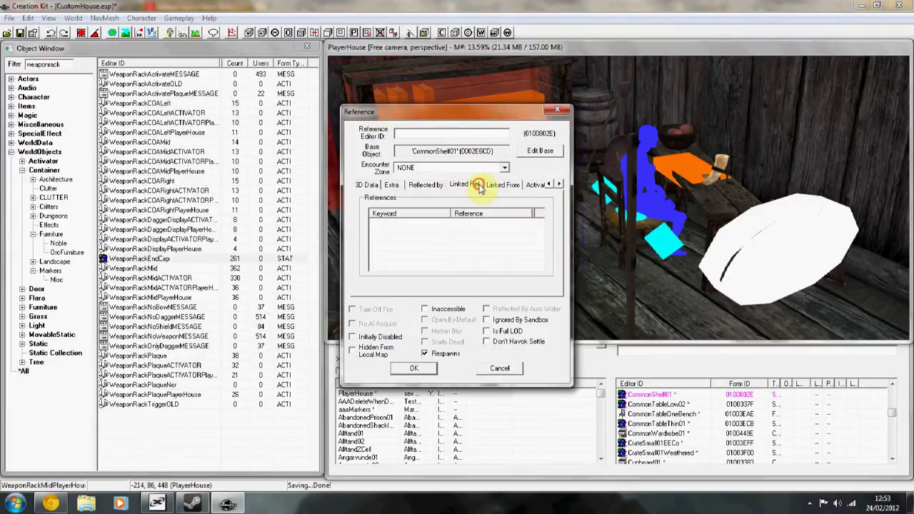
double_click(460, 238)
click(425, 125)
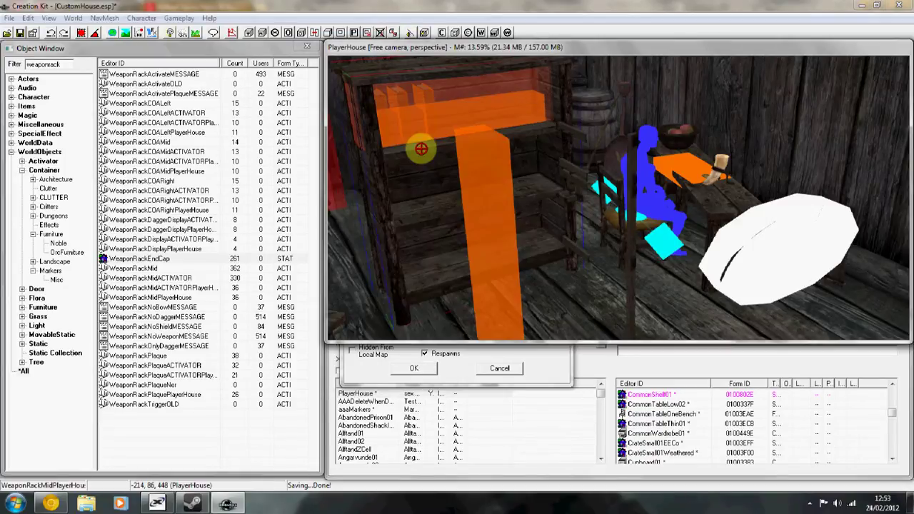
click(495, 328)
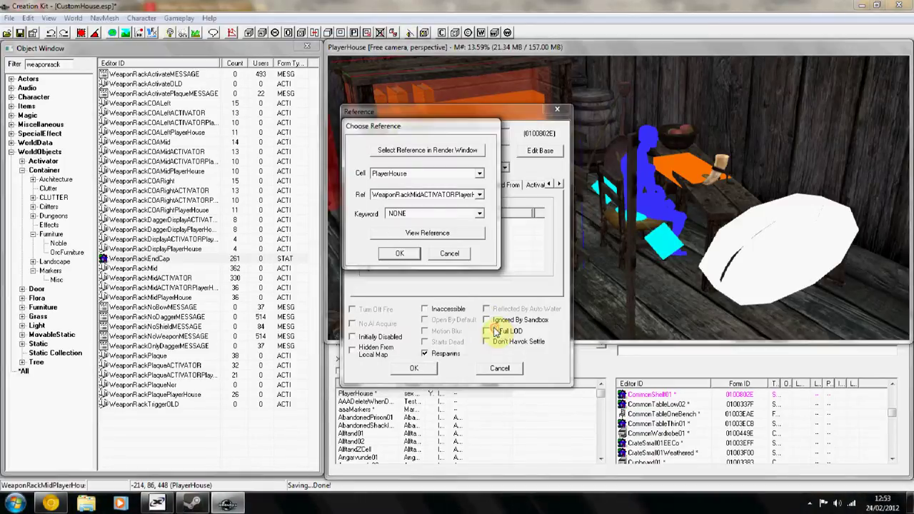
click(431, 213)
text(wr)
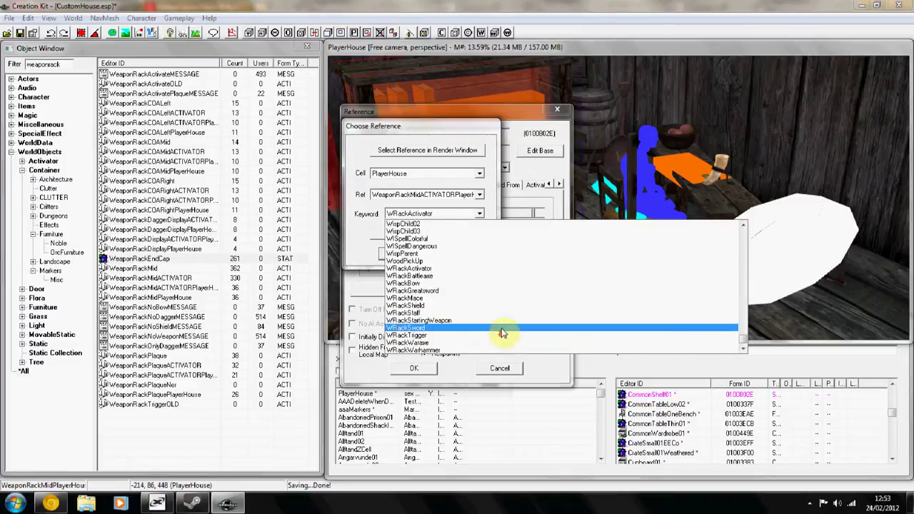
click(491, 336)
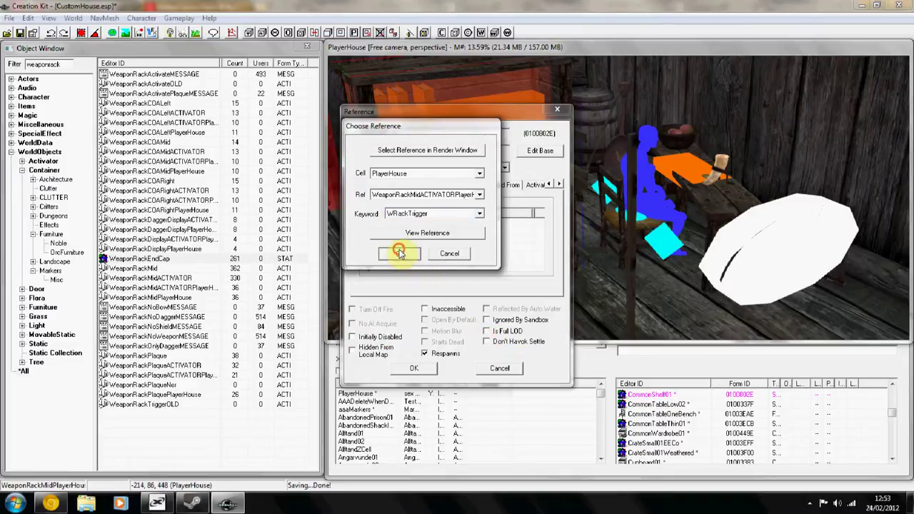
click(400, 253)
click(413, 365)
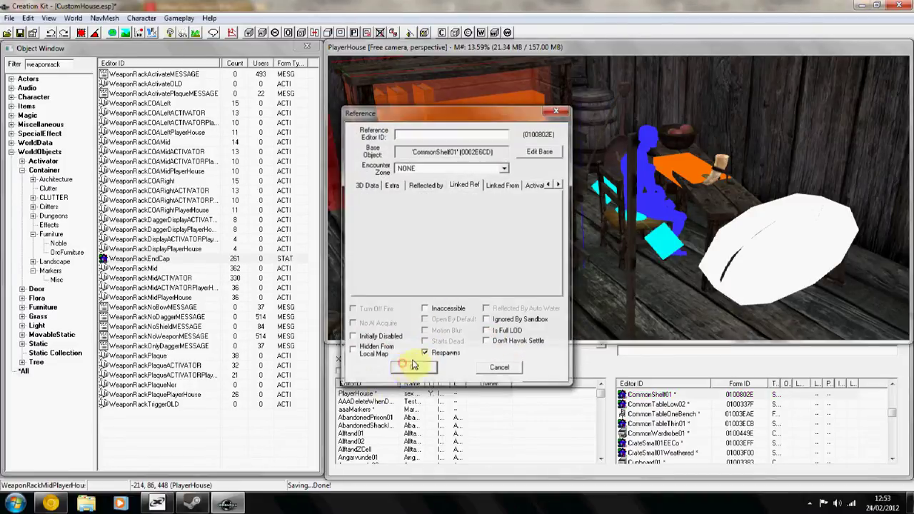
Shift the WeaponRackMidACTIVATOR box right toward the table, then bring up the File menu
click(678, 272)
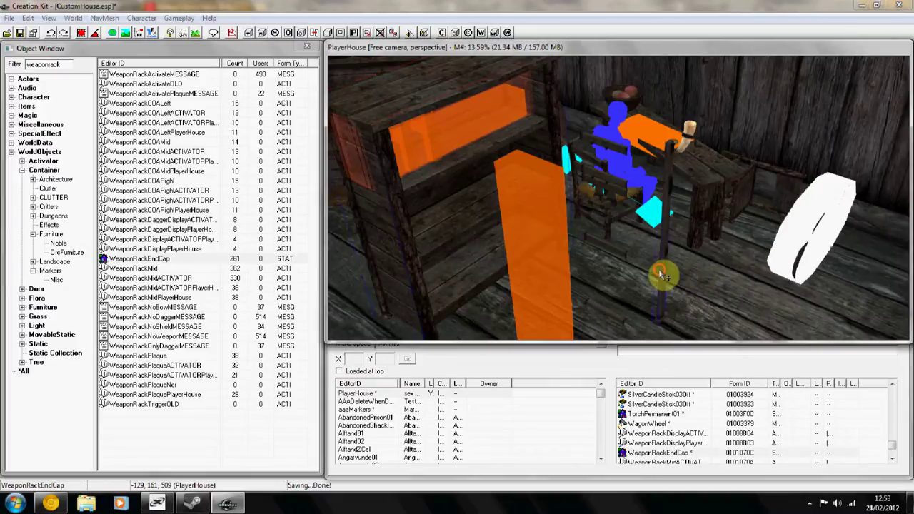
click(516, 255)
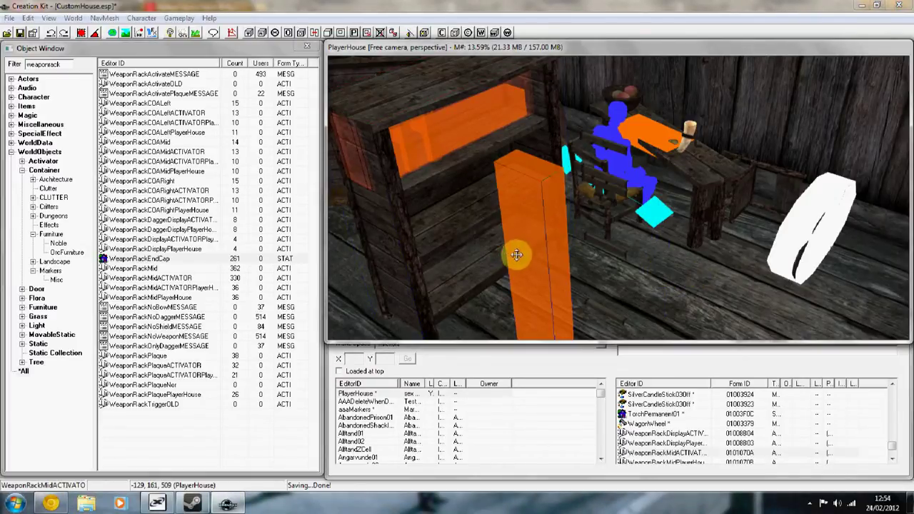
drag(516, 255, 588, 246)
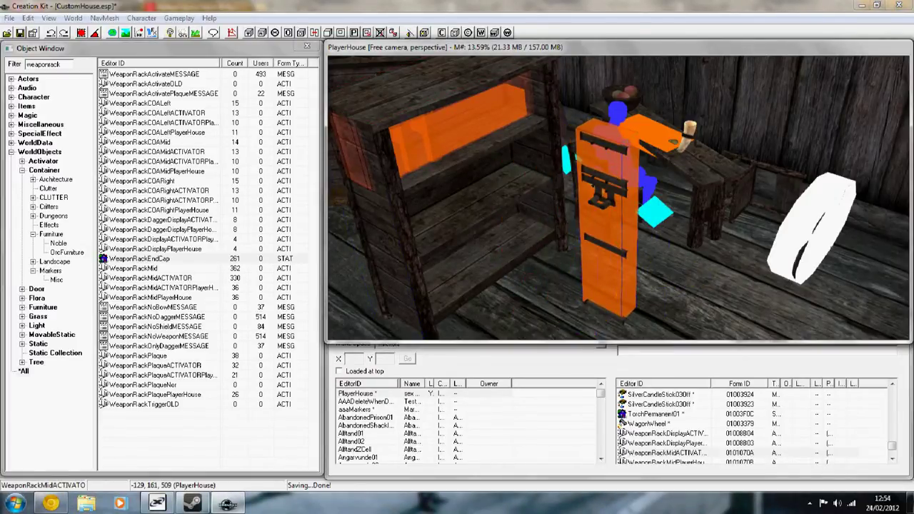
middle_drag(592, 241, 491, 190)
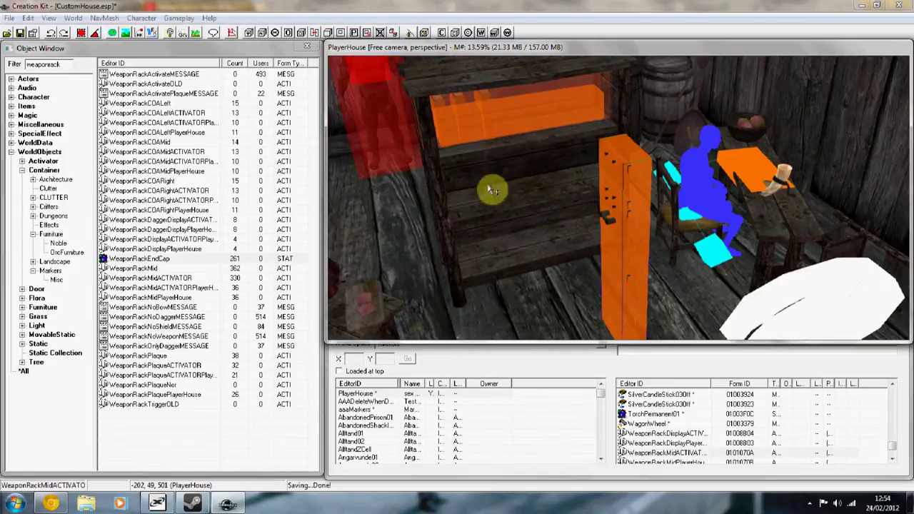
click(9, 17)
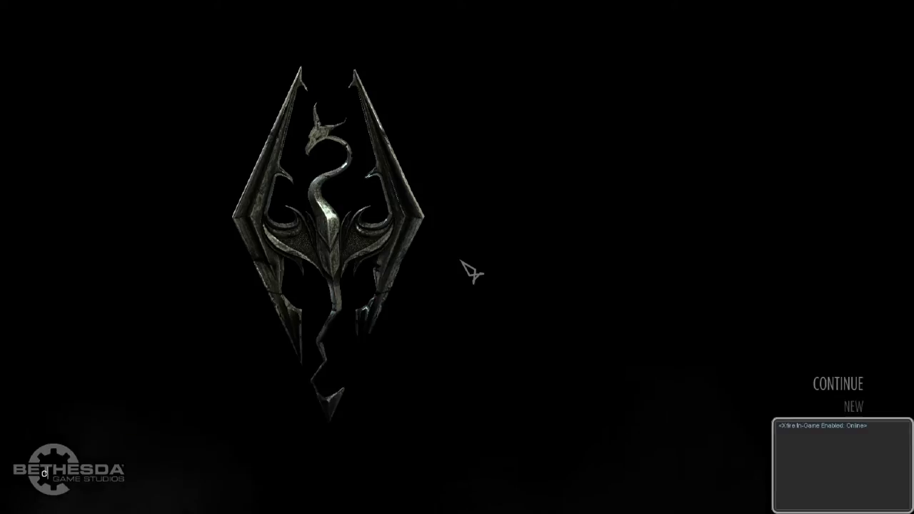
Teleport into the player house with 'coc playerhouse' and mount the Iron War Axe on the Weapon Plaque
text(ayerhouse)
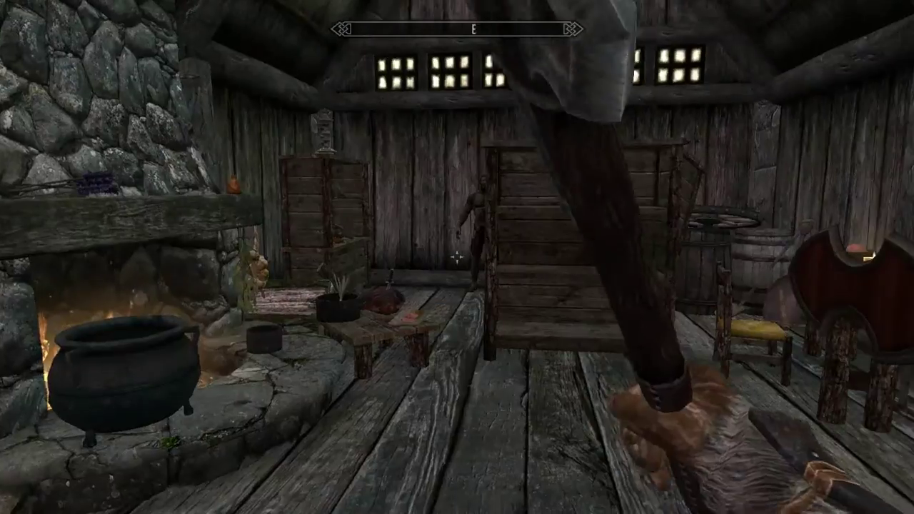
key(w)
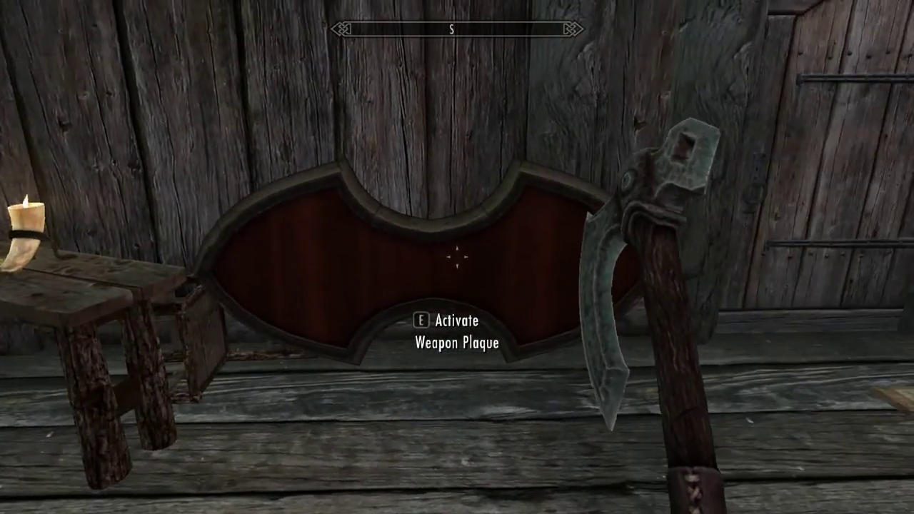
key(e)
click(448, 291)
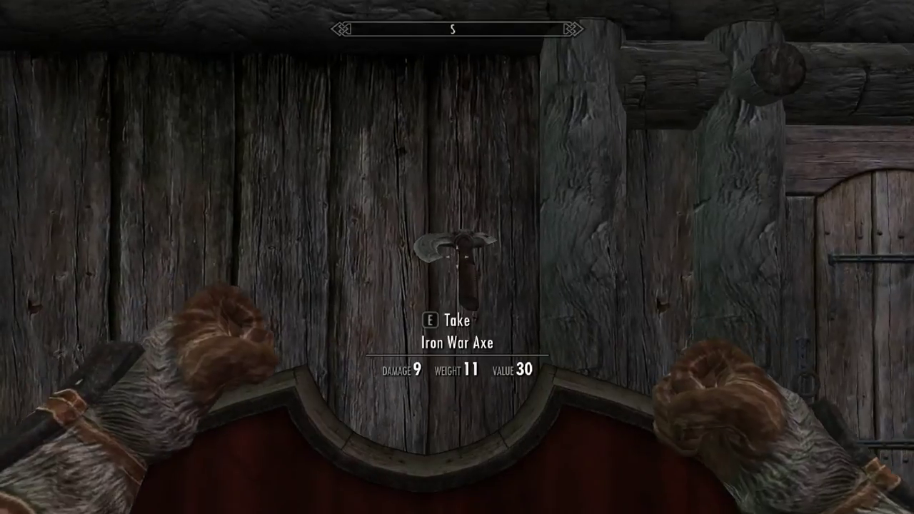
Take the Iron War Axe back off the plaque and confirm the plaque is empty
key(a)
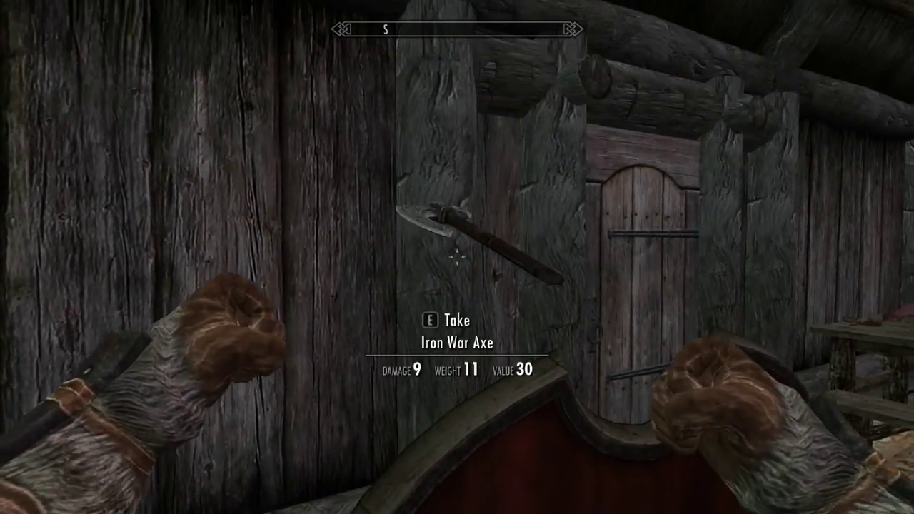
key(e)
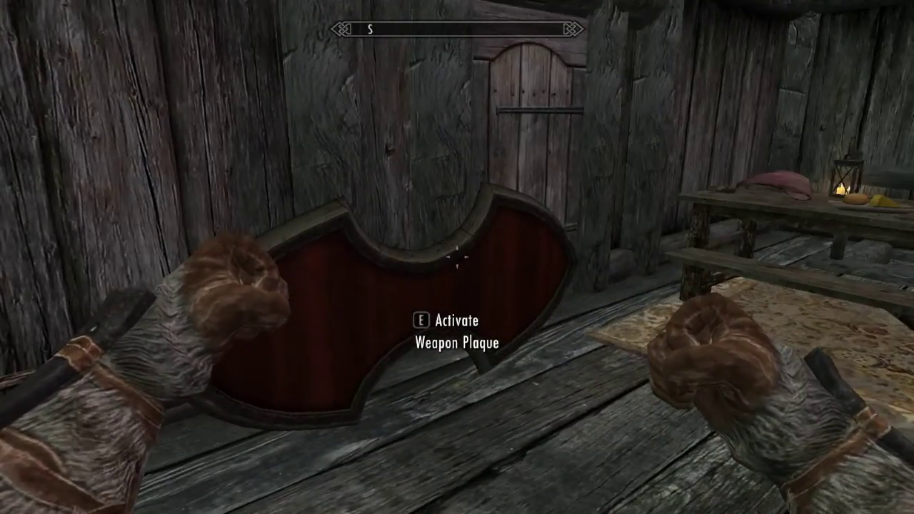
key(d)
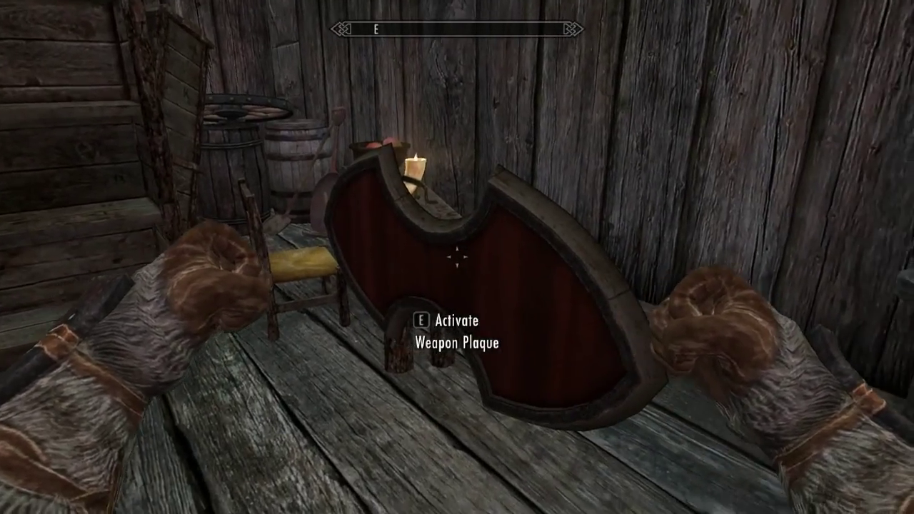
key(s)
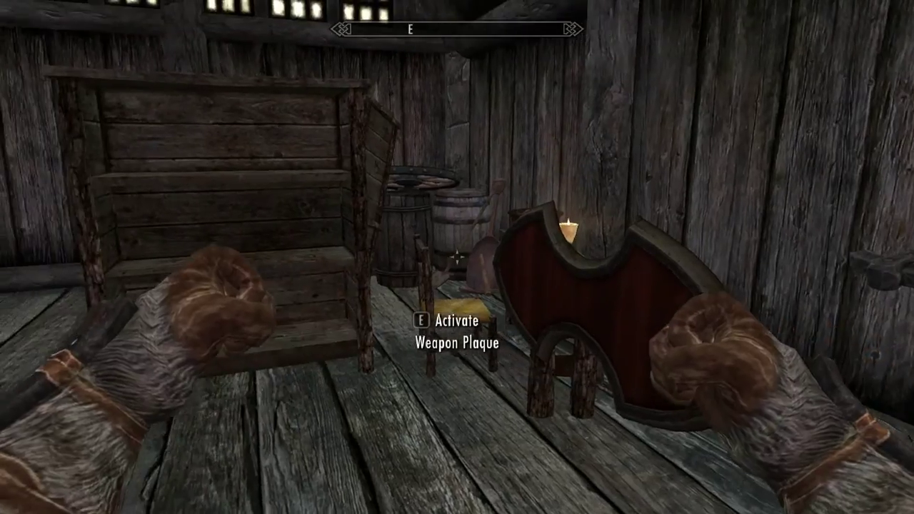